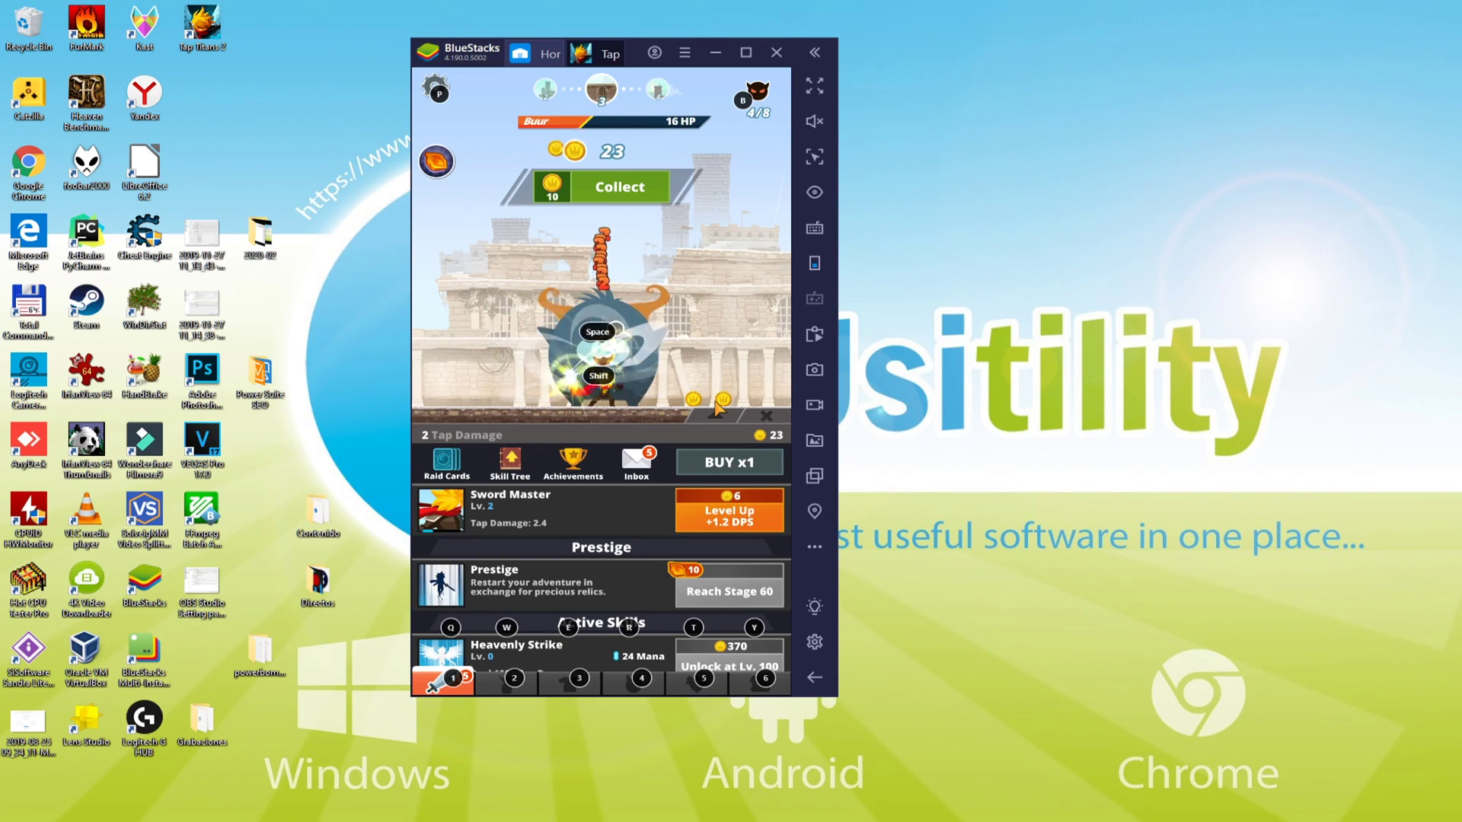
Step: Attack with Space to defeat Buur, Frankie, Tomaymay and Hawk Hunter, advancing the stage
key("space")
key("space")
key("space")
key("space")
key("space")
key("space")
key("space")
key("space")
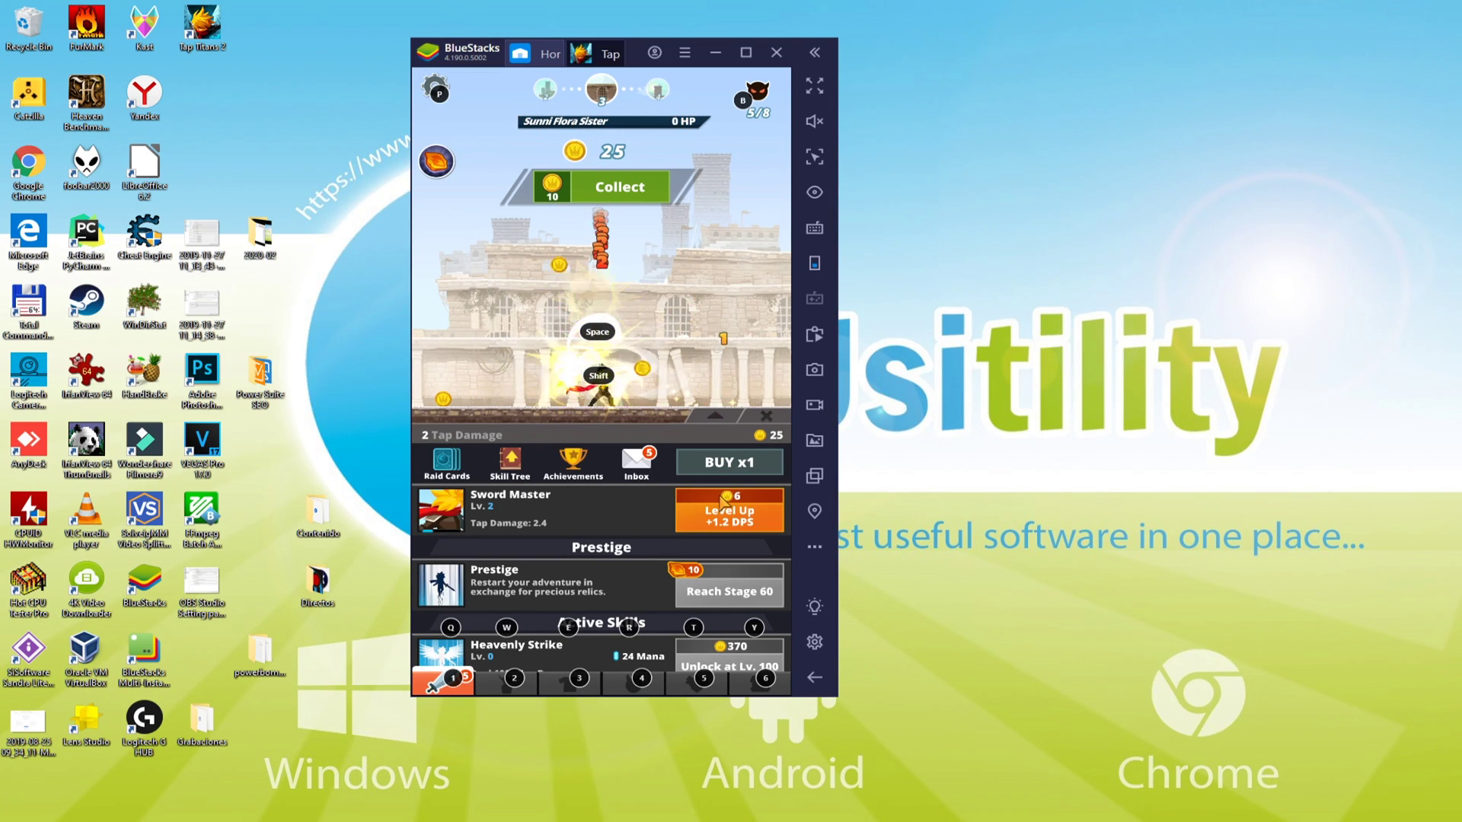
key("space")
key("space")
key("space")
key("space")
key("space")
key("space")
key("space")
key("space")
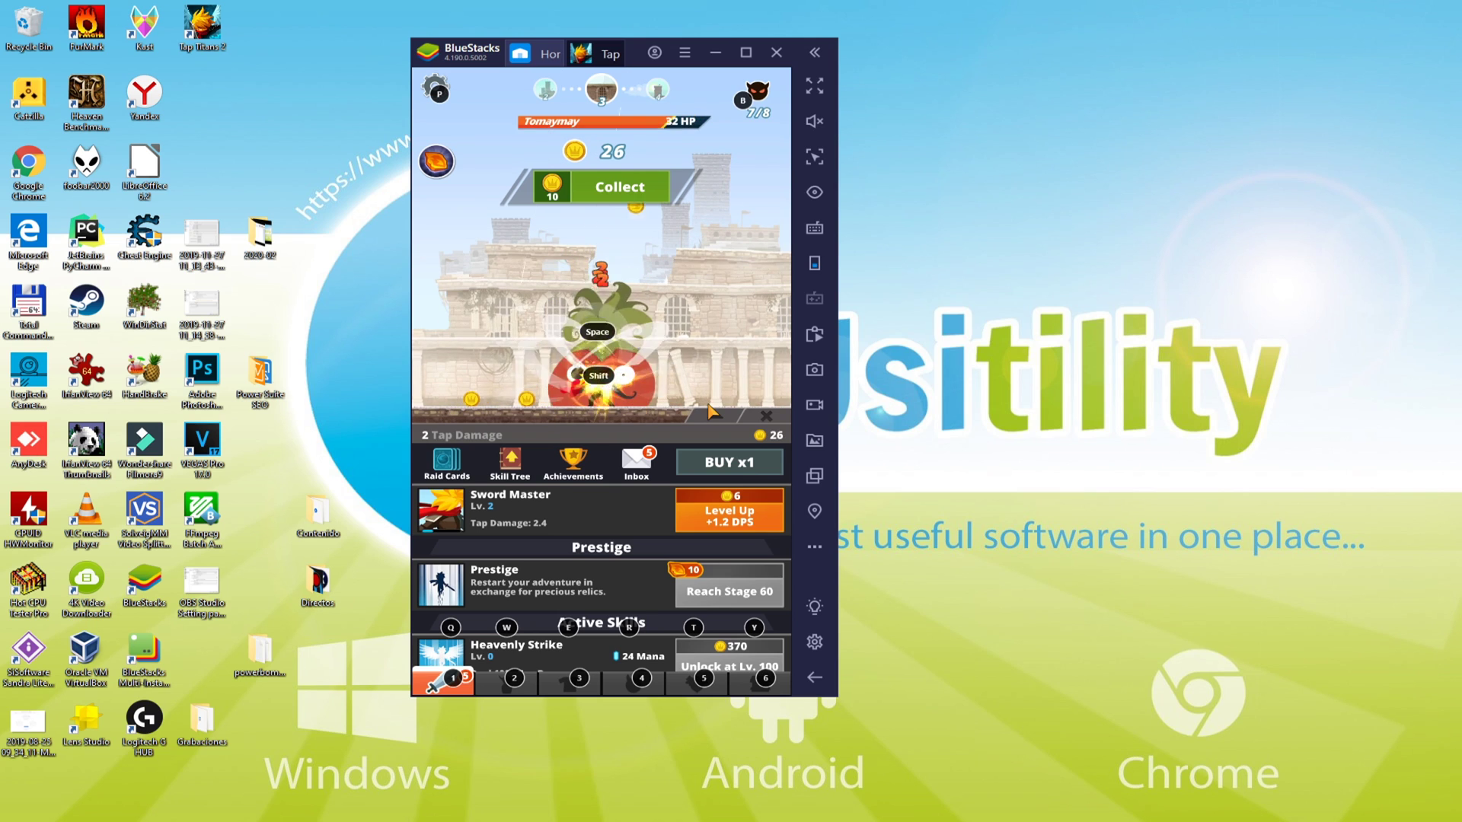
key("space")
key("space")
key("space")
key("space")
key("space")
key("space")
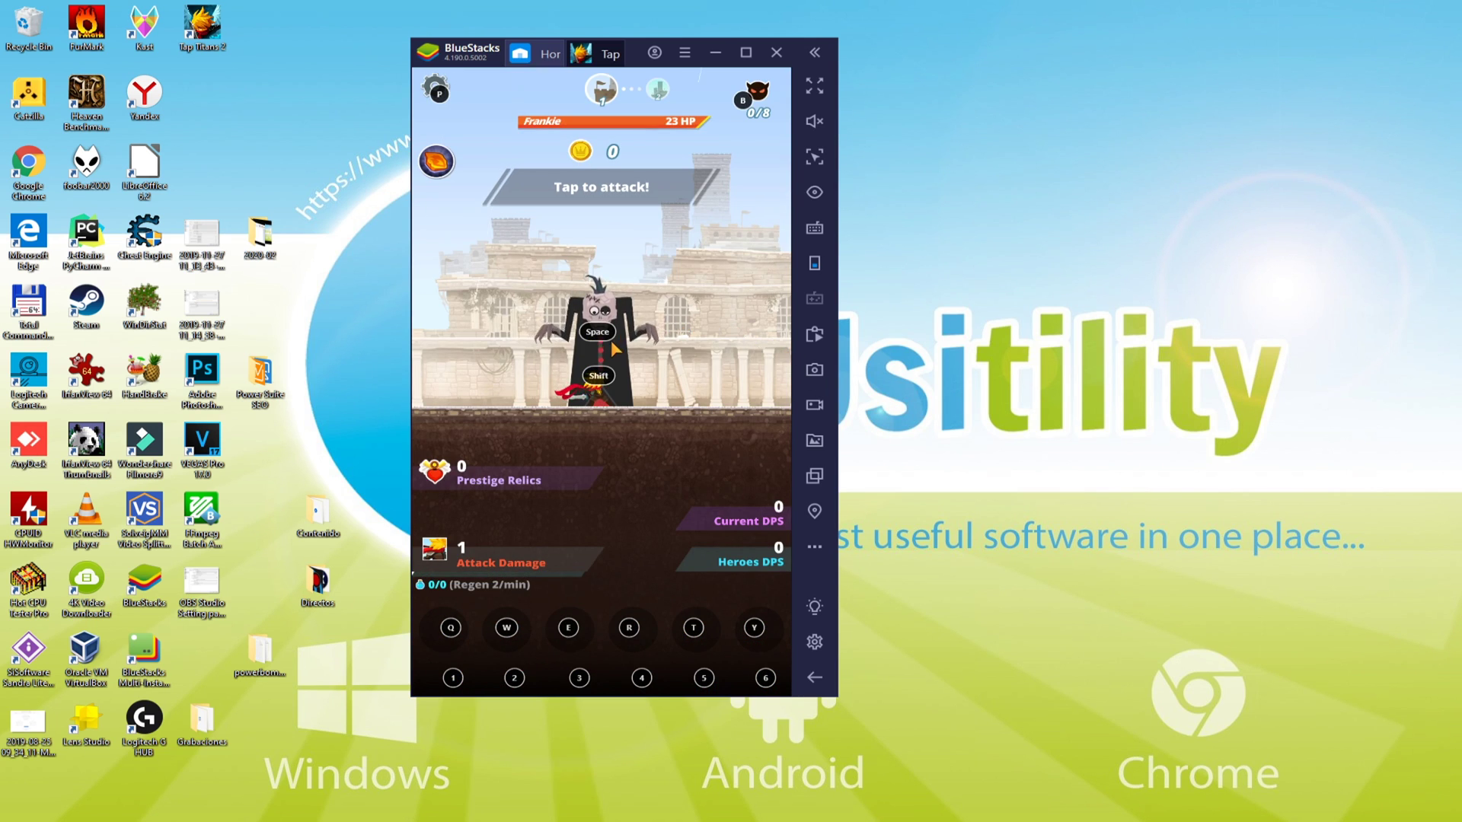
key("space")
key("space")
key("space")
key("space")
key("space")
key("space")
key("space")
key("space")
key("space")
key("space")
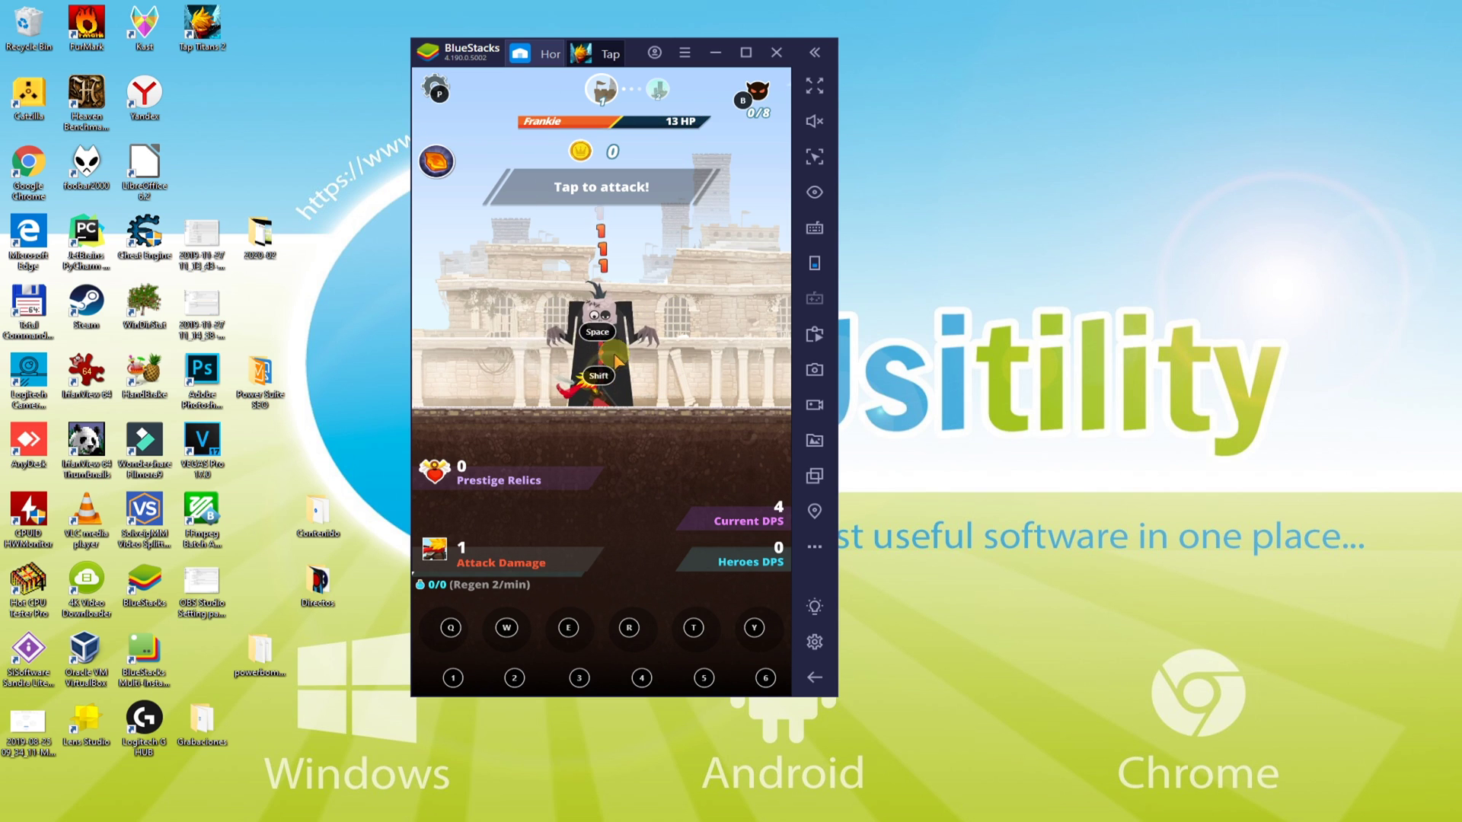
key("space")
key("space")
key("space")
key("space")
key("space")
key("space")
key("space")
key("space")
key("space")
key("space")
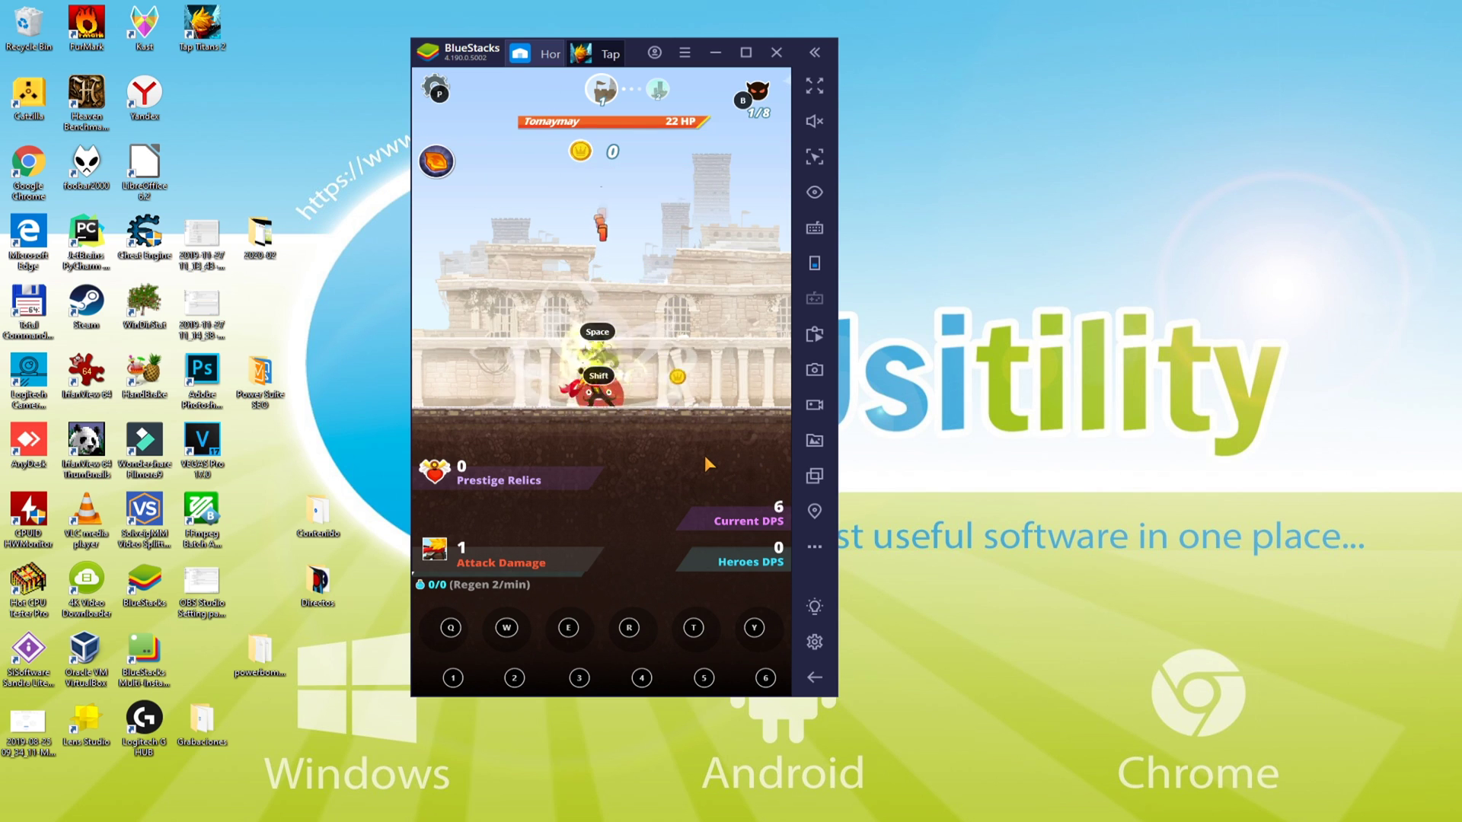
key("space")
key("space")
key("space")
key("space")
key("space")
key("space")
key("space")
key("space")
key("space")
key("space")
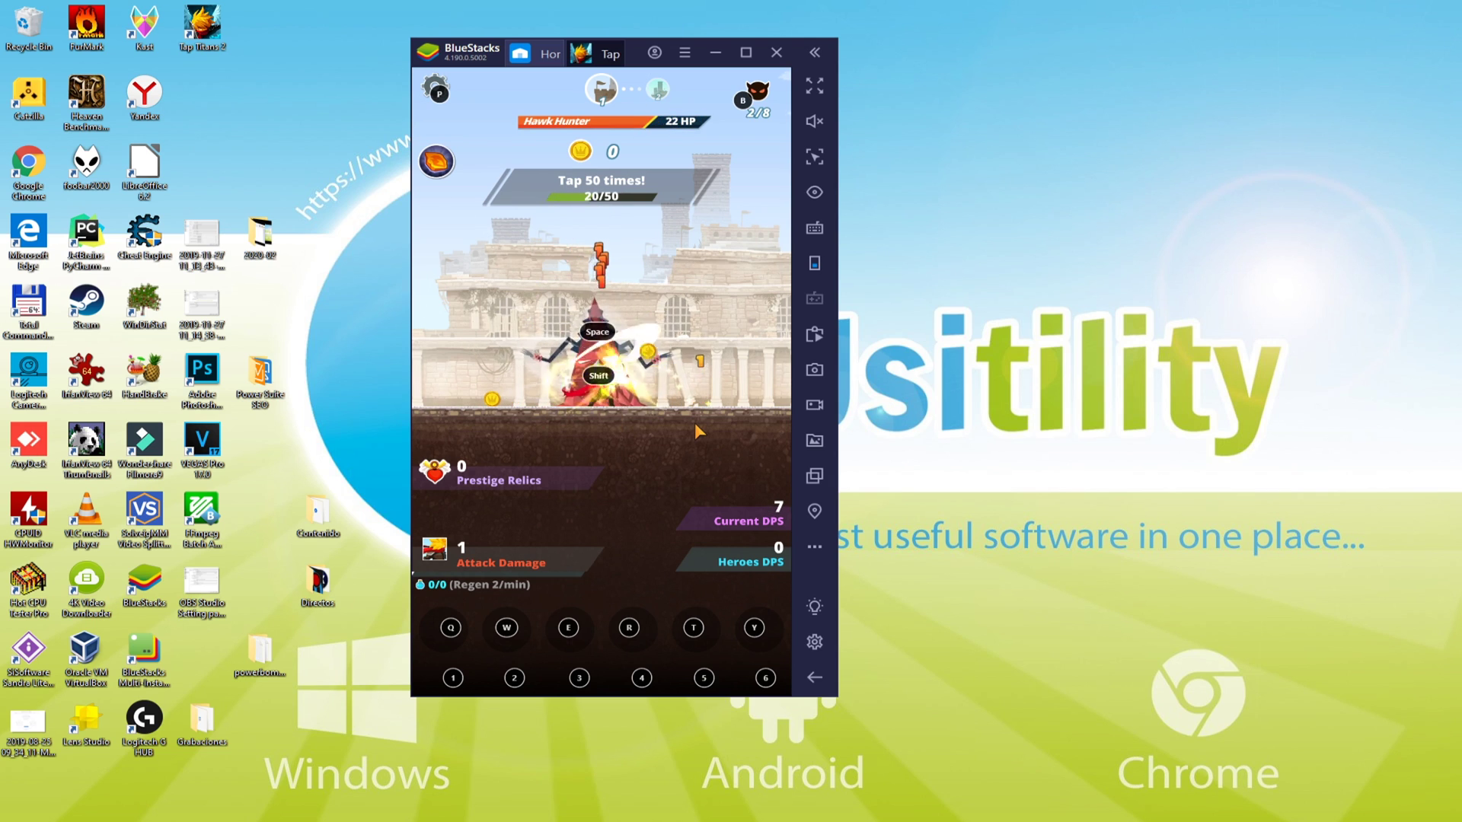
key("space")
key("space")
key("space")
key("space")
key("space")
key("space")
key("space")
key("space")
key("space")
key("space")
key("space")
key("space")
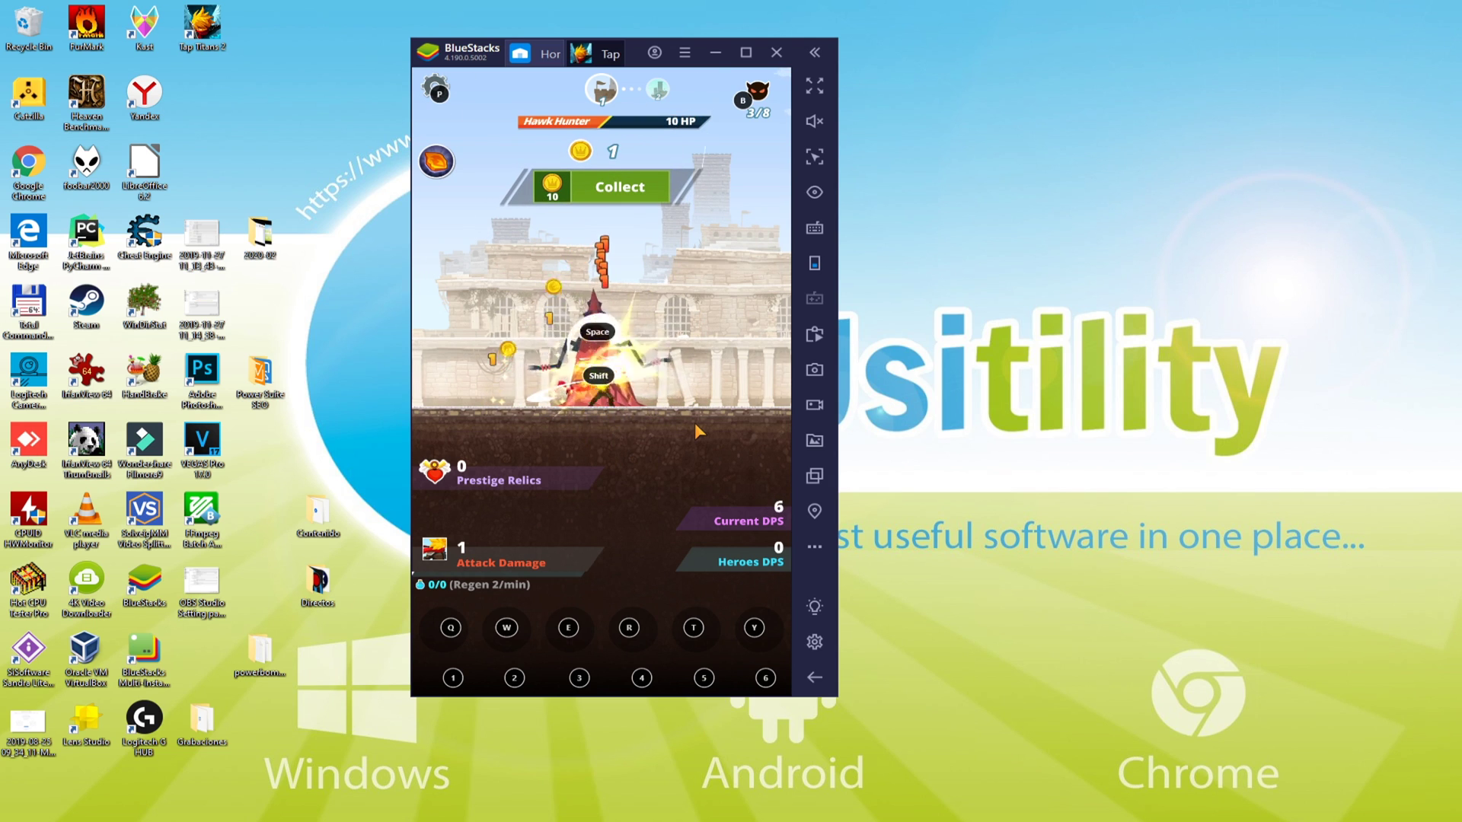
key("space")
key("space")
key("space")
key("space")
key("space")
key("space")
key("space")
key("space")
key("space")
key("space")
key("space")
key("space")
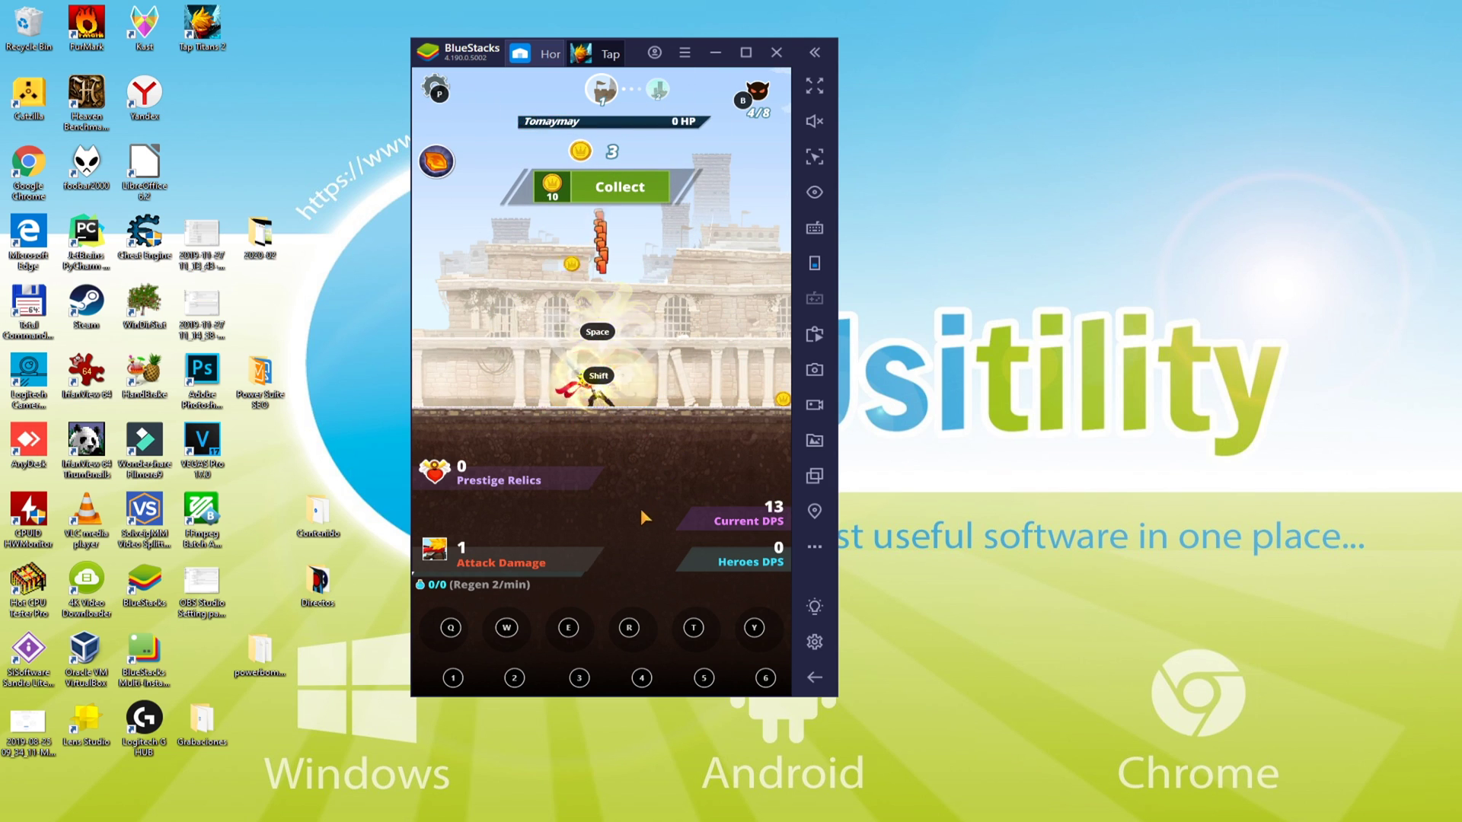
key("space")
key("space")
key("space")
key("space")
key("space")
key("space")
key("space")
key("space")
key("space")
key("space")
key("space")
key("space")
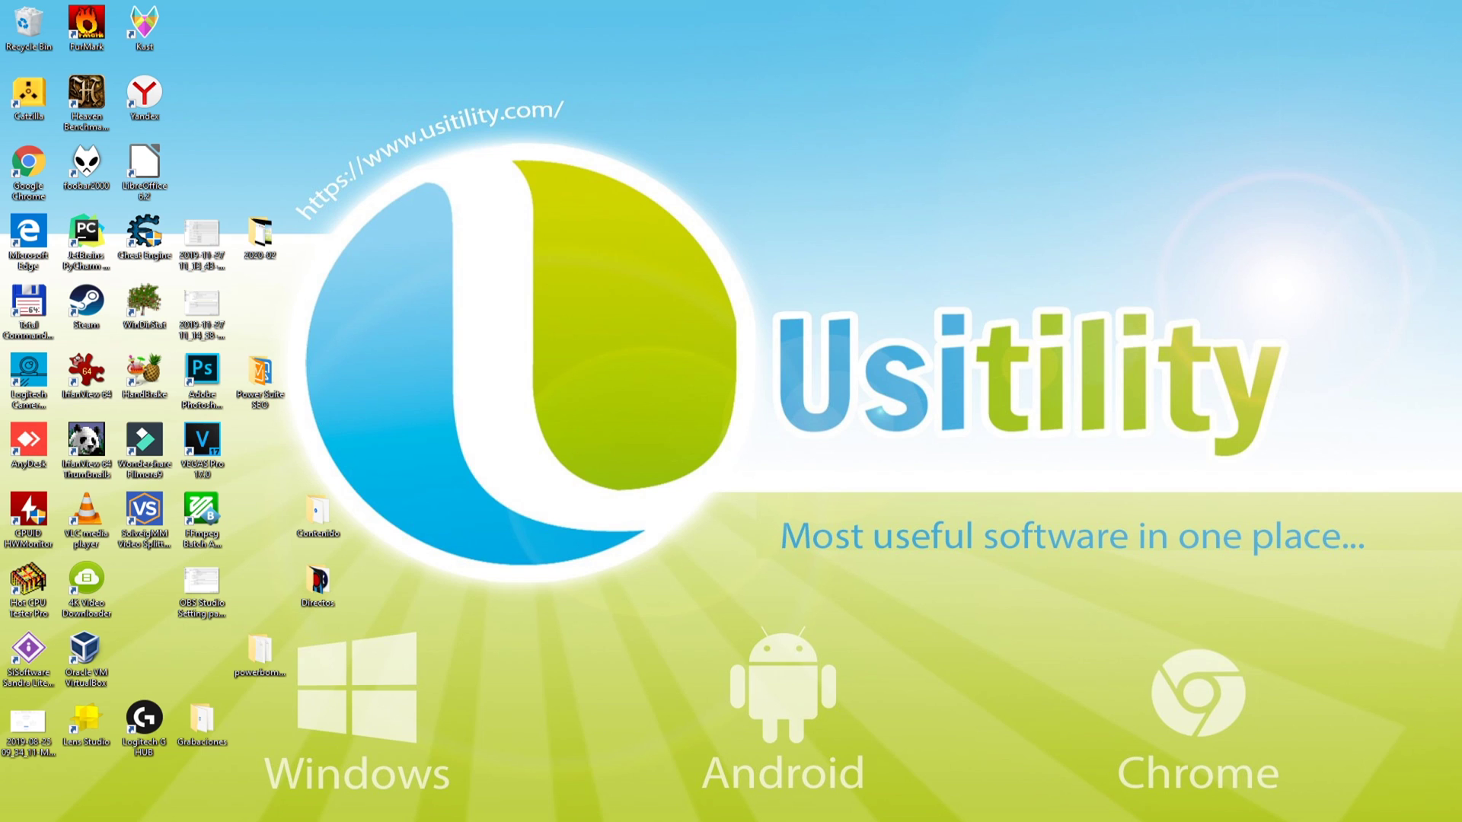
Step: Launch Chrome and visit the pasted BlueStacks bstk.me short link from the address bar
left_click(350, 807)
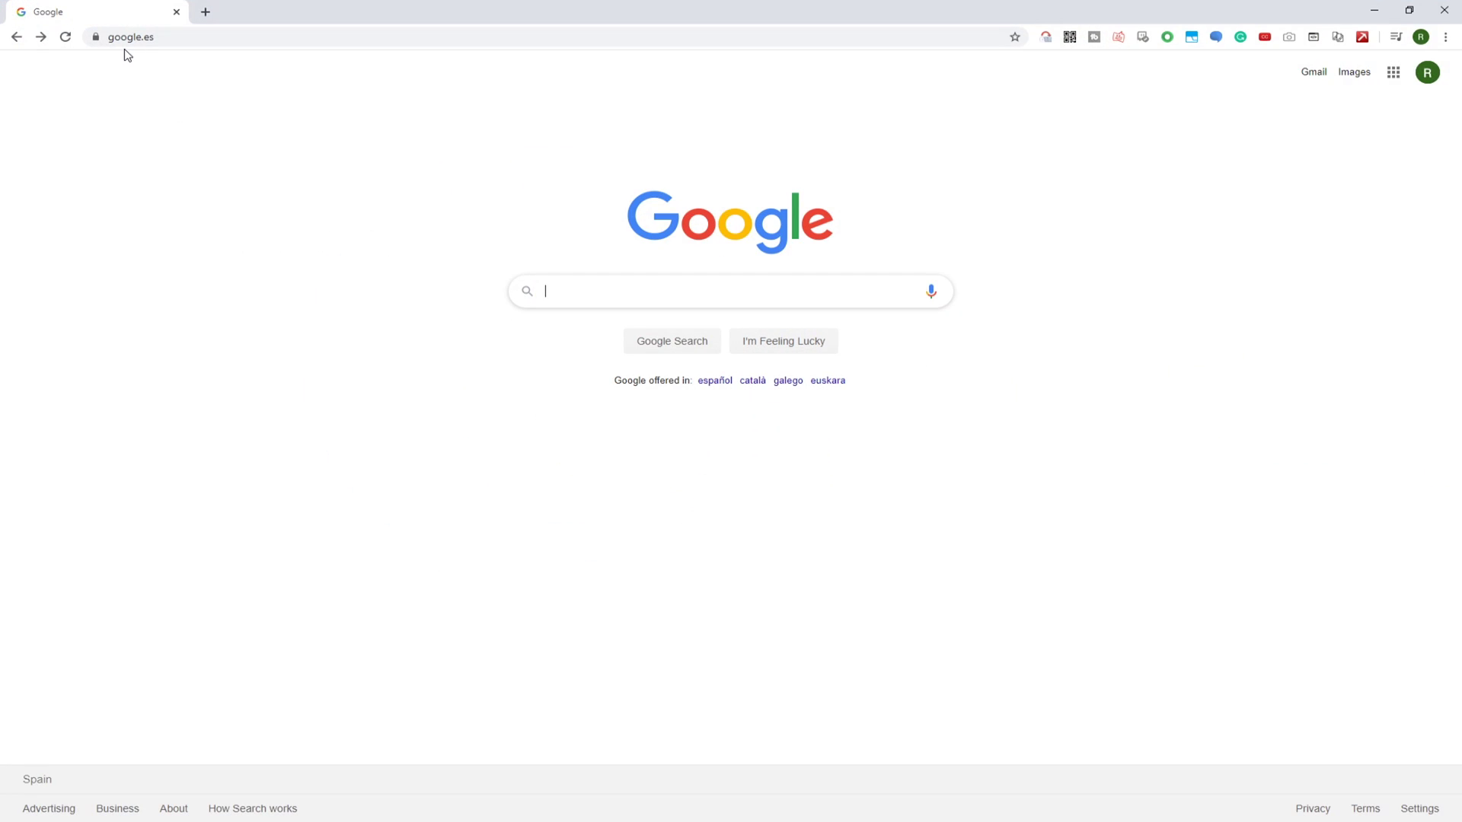
left_click(137, 37)
type("https://bstk.me/plmtUBU5O")
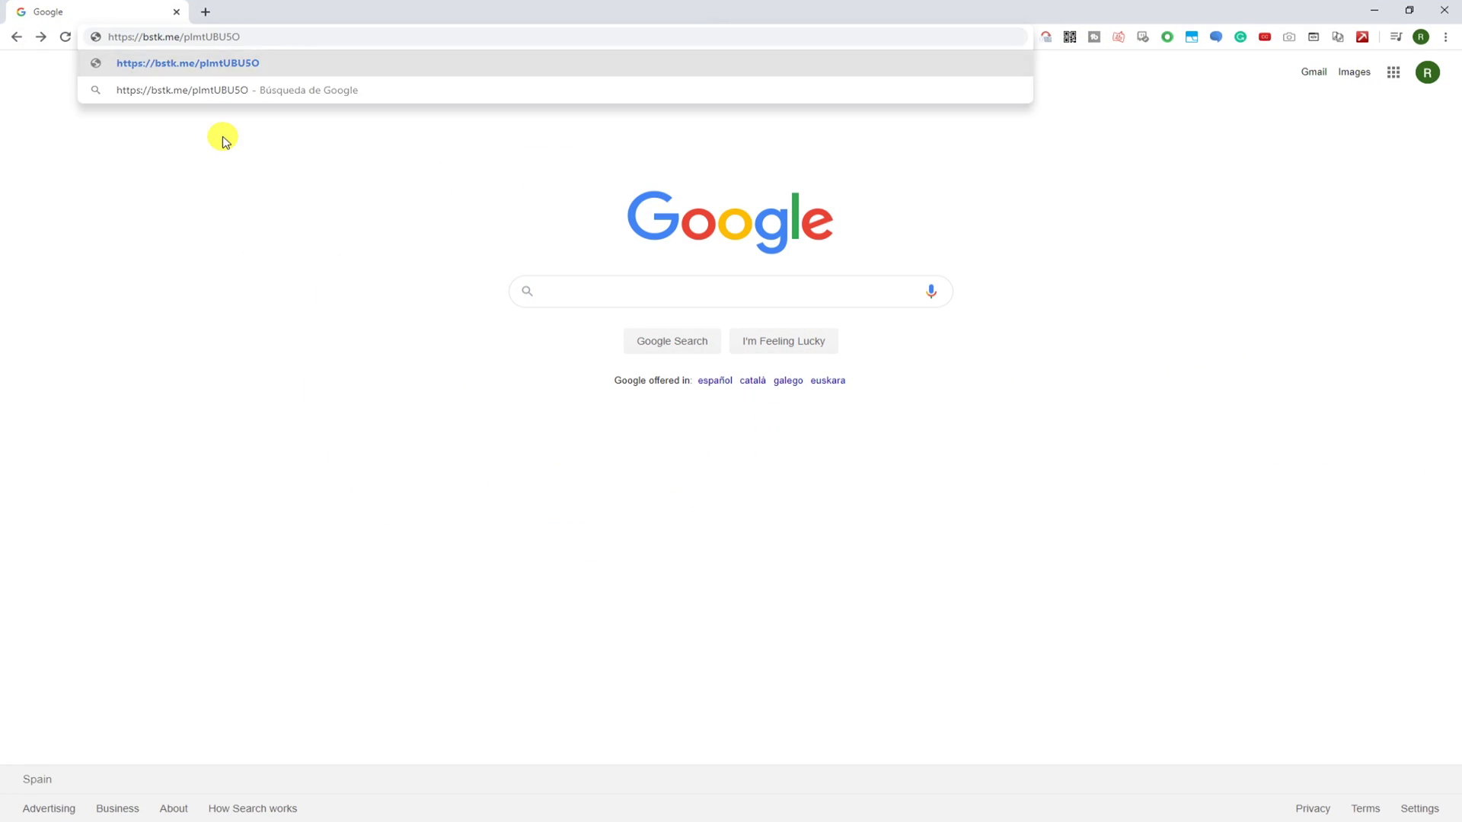
key("Return")
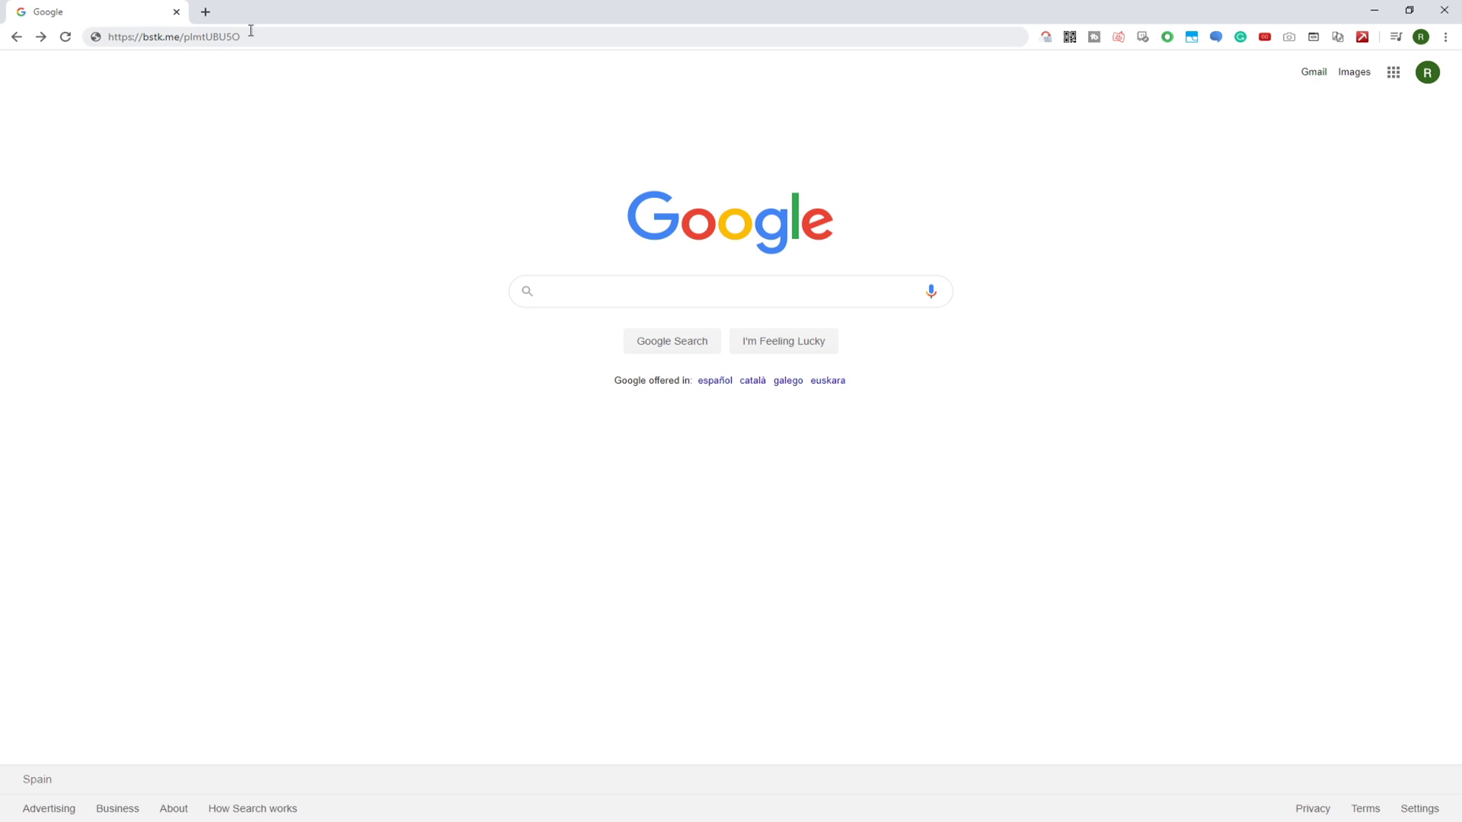
left_click(250, 31)
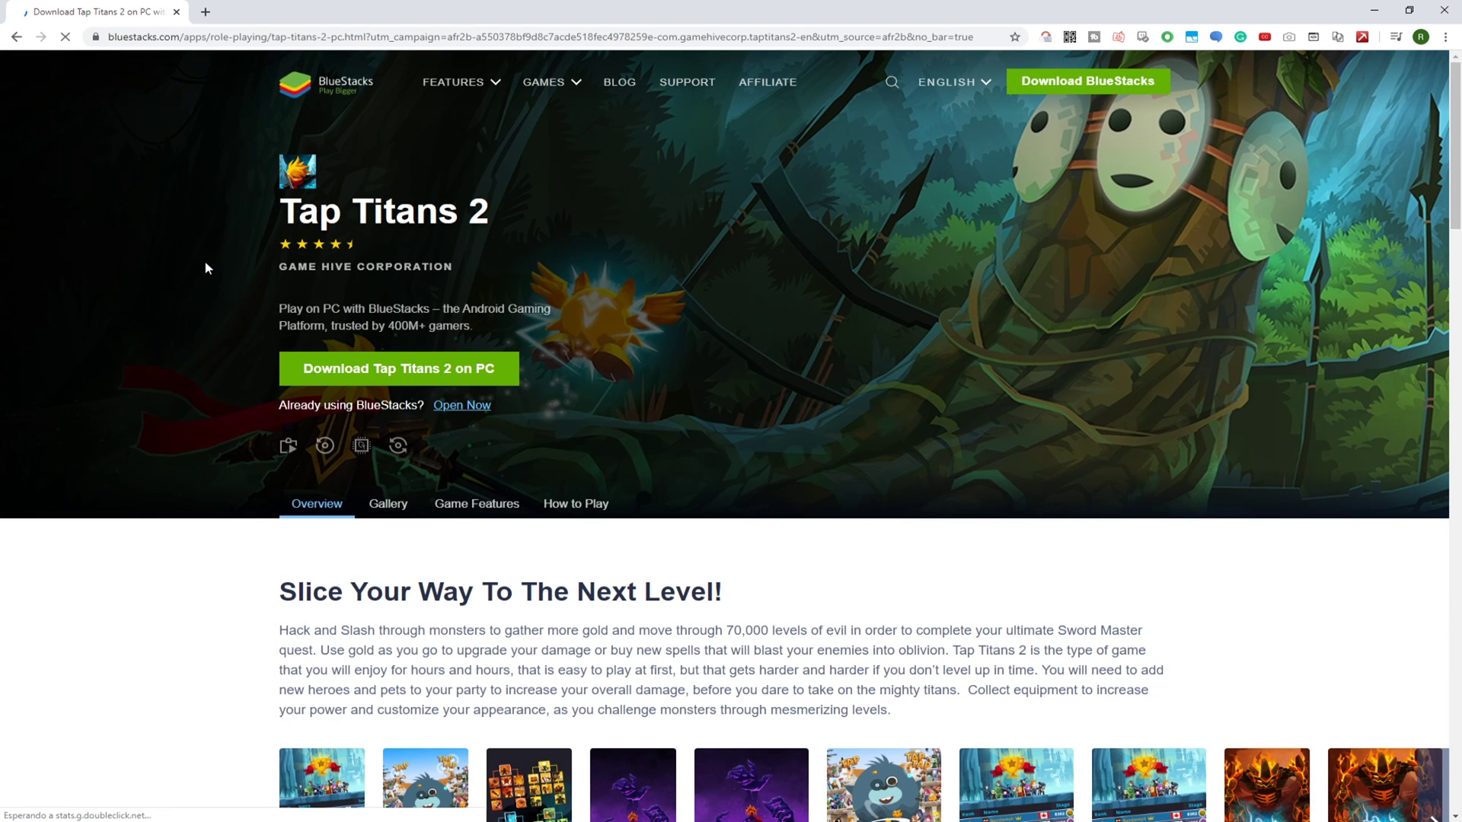
scroll(206, 267, "down", 2)
scroll(206, 271, "down", 10)
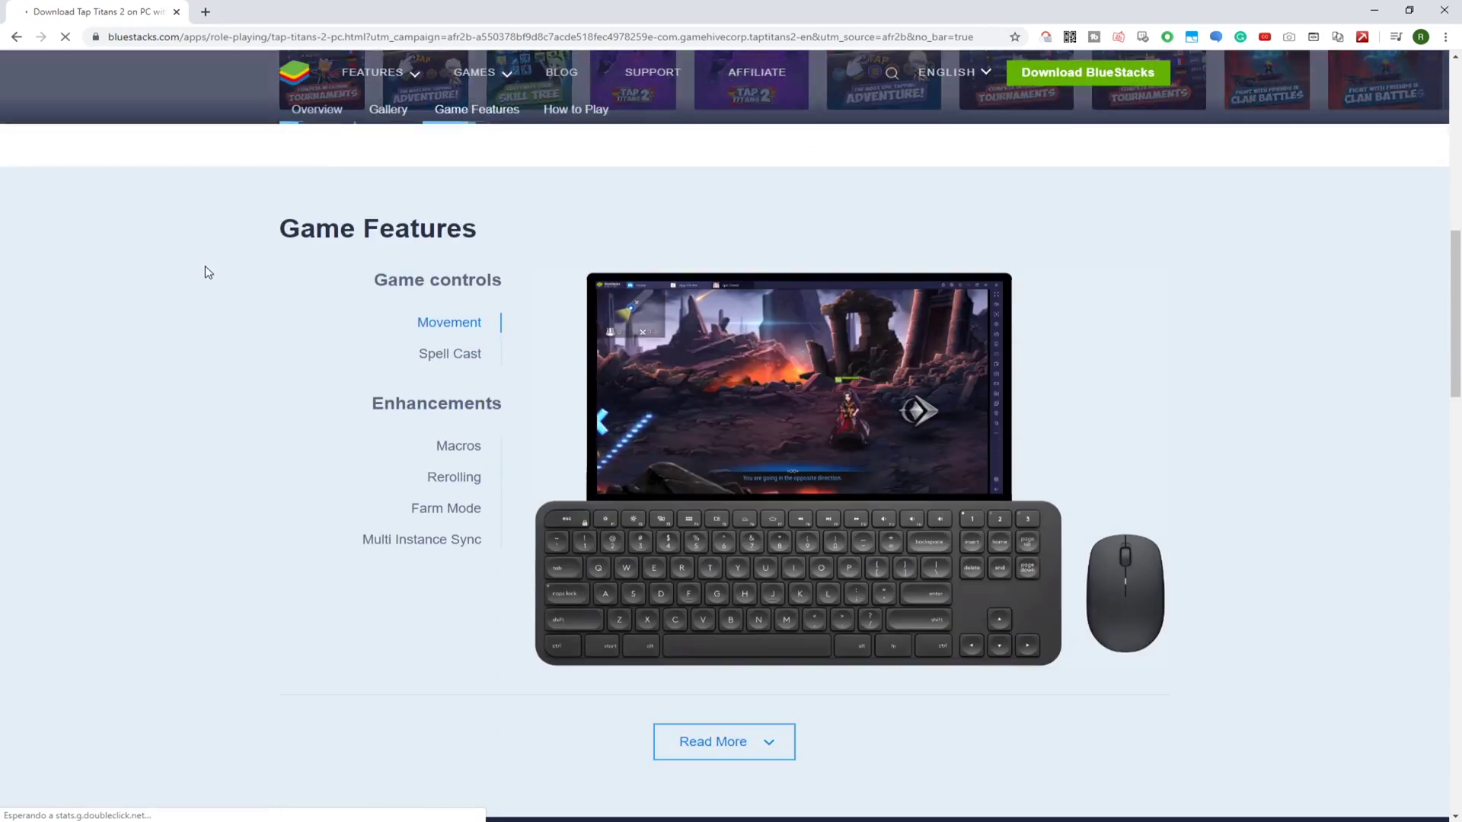
scroll(206, 272, "down", 15)
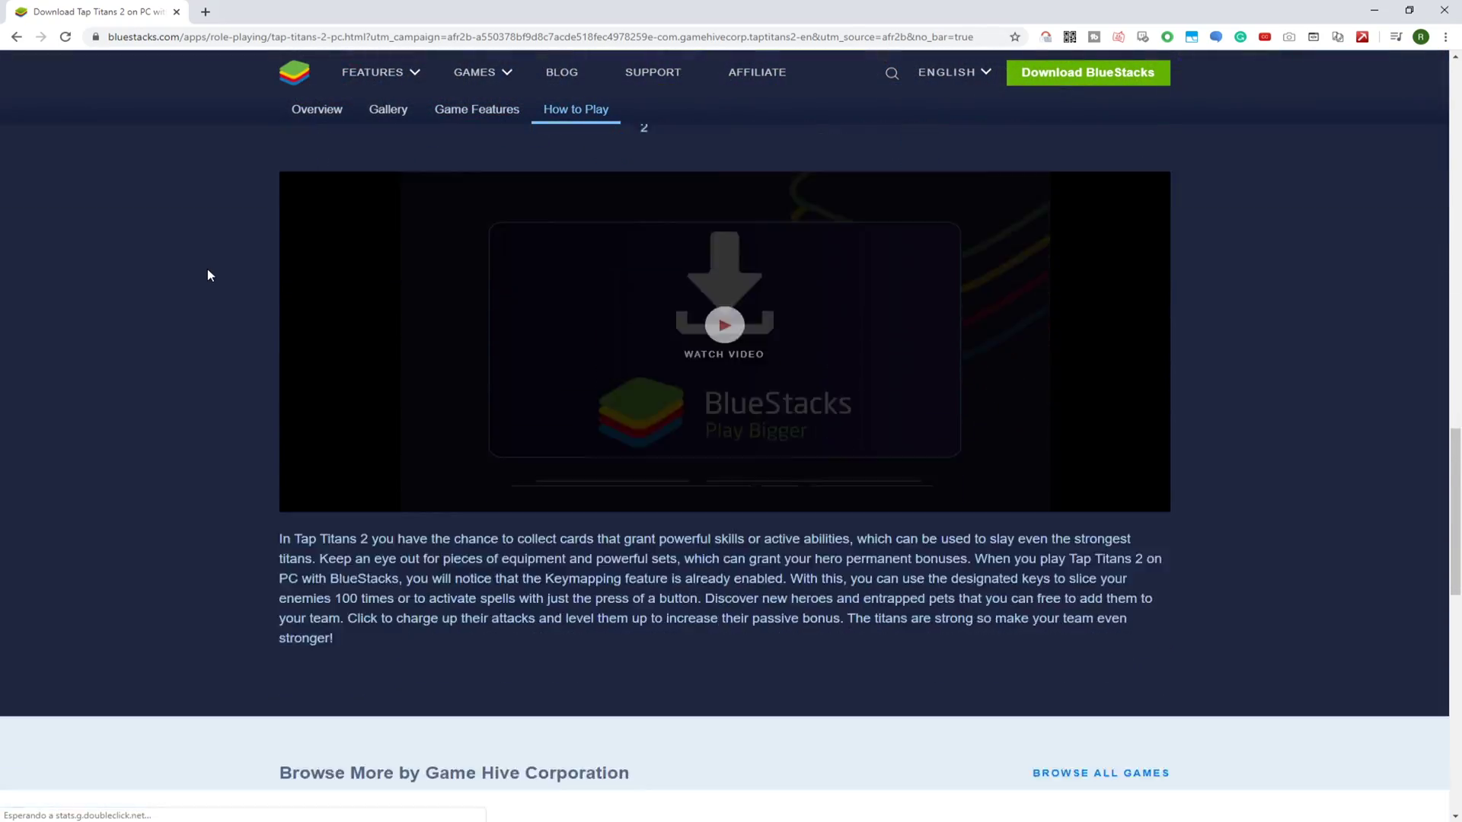
scroll(209, 275, "down", 4)
scroll(209, 274, "up", 20)
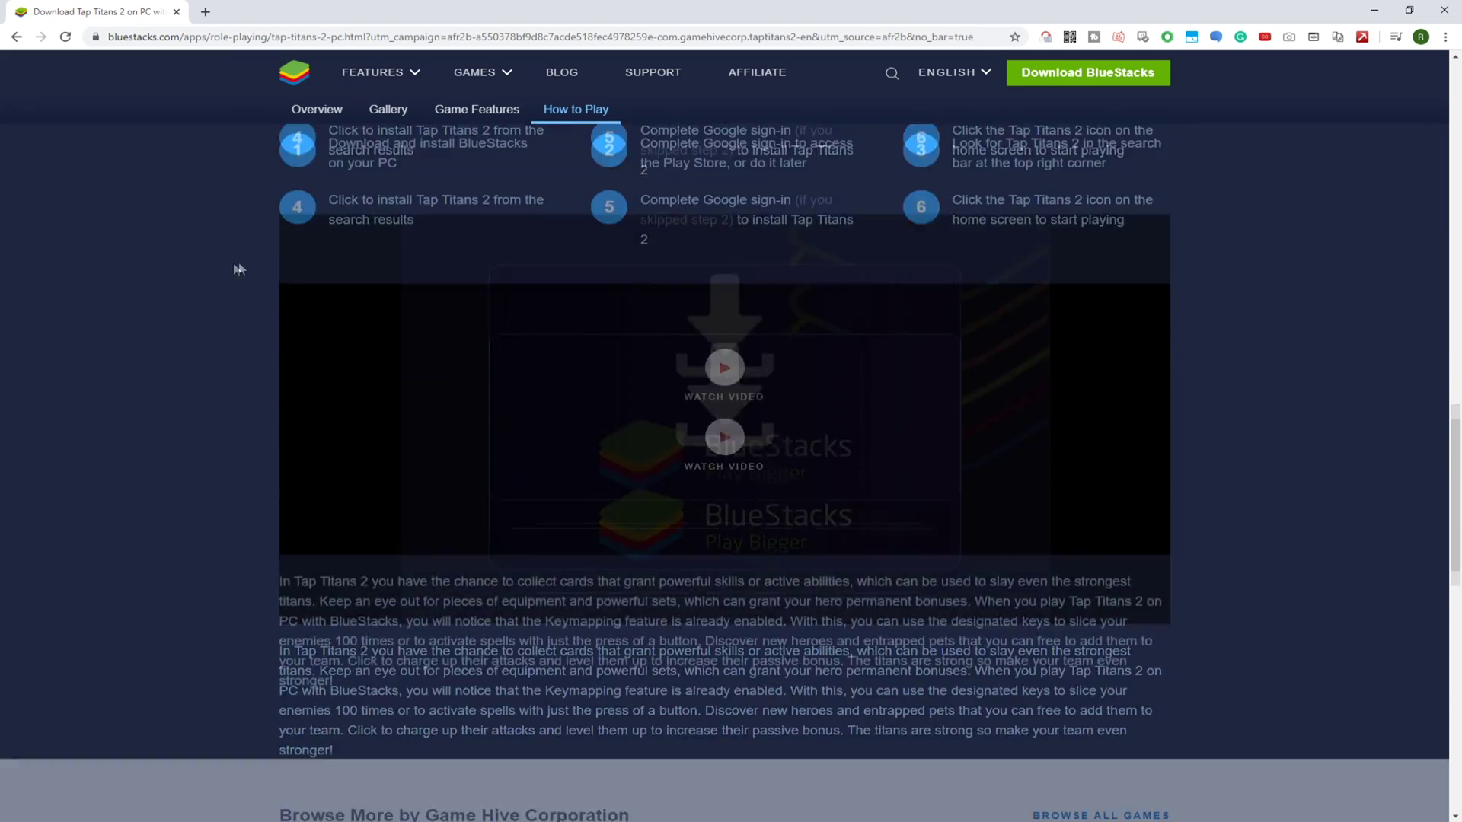
scroll(242, 269, "up", 4)
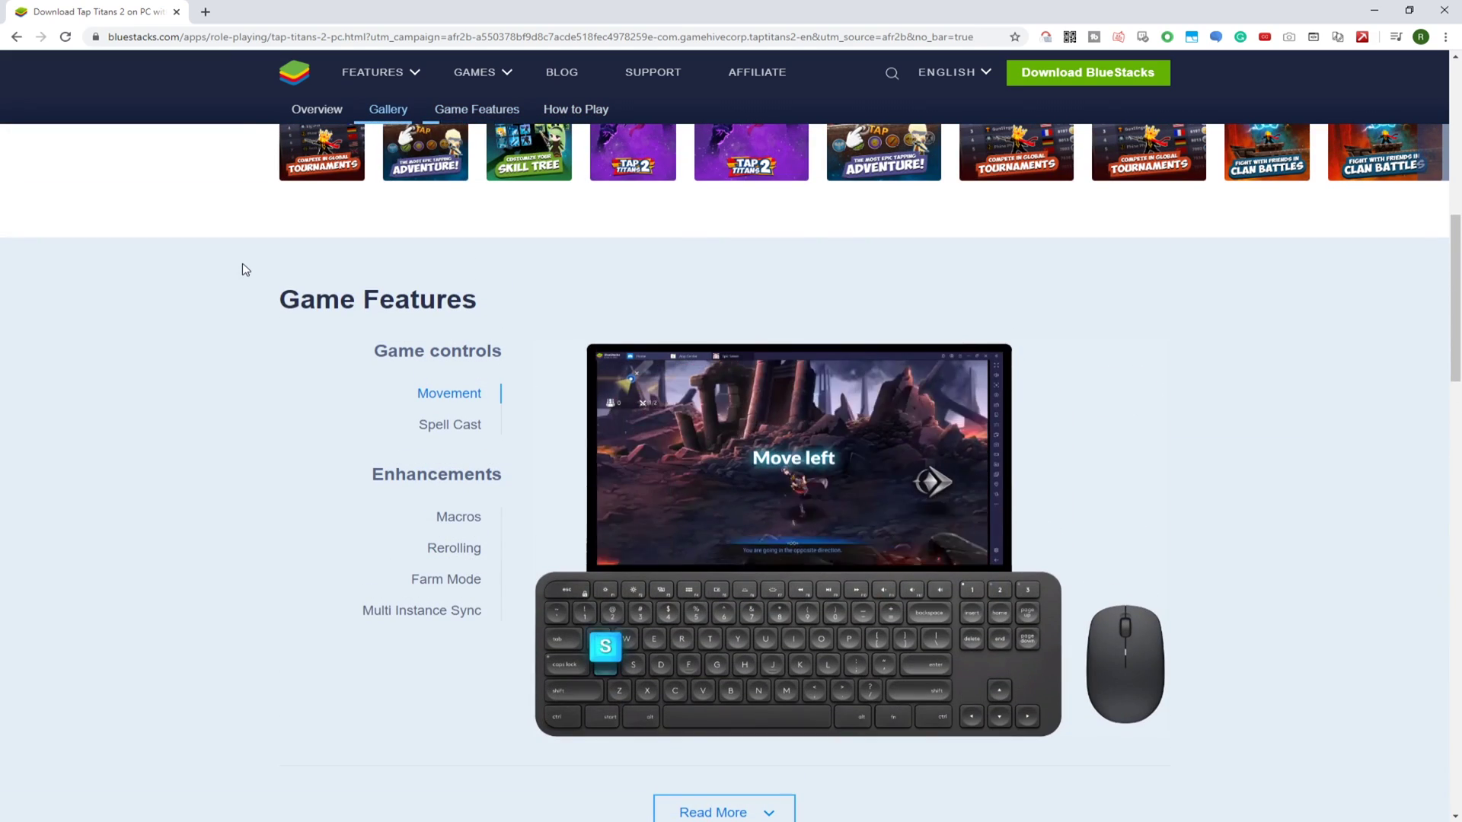
left_click(465, 421)
left_click(454, 516)
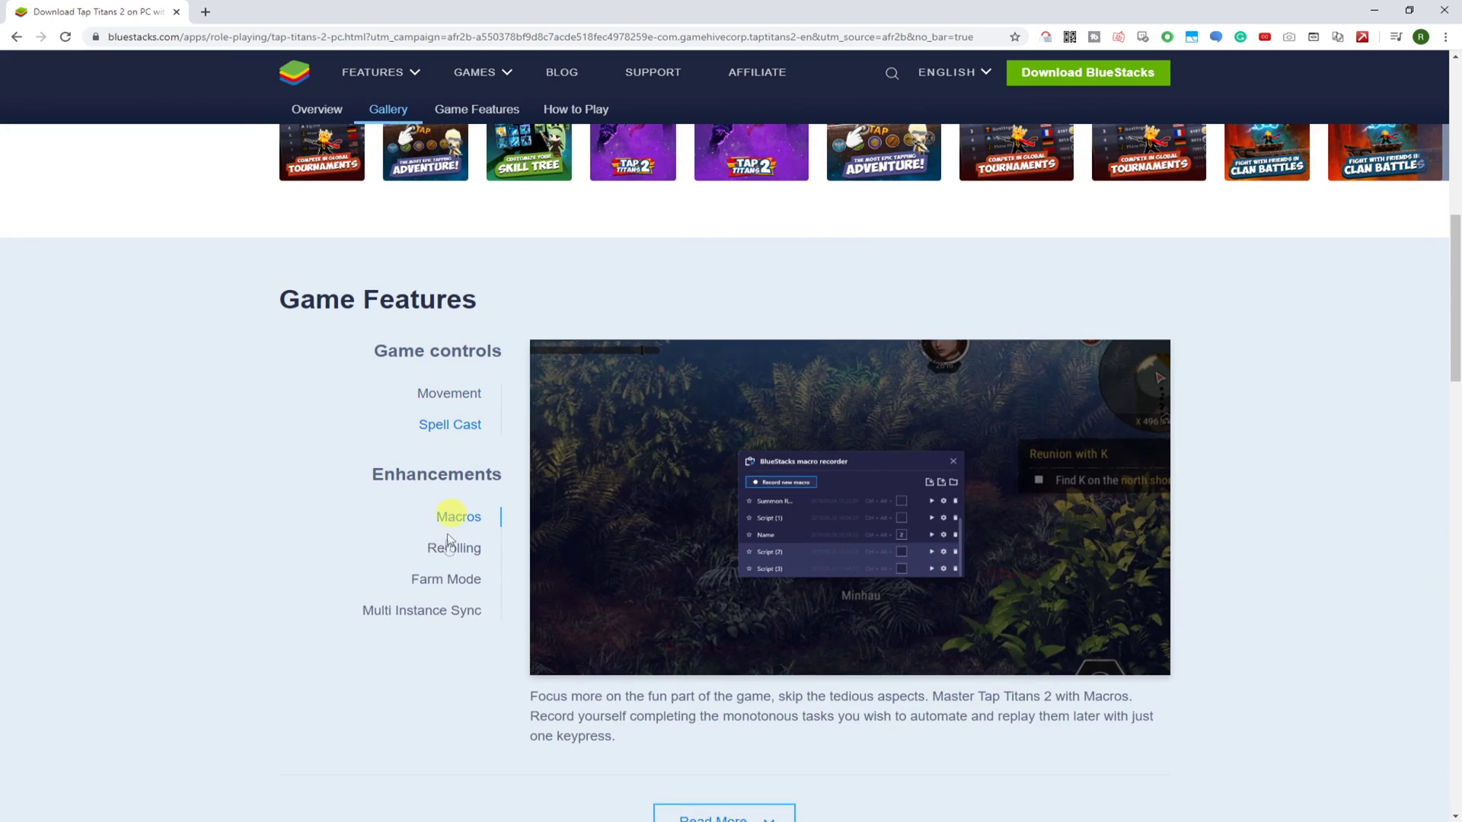
left_click(455, 551)
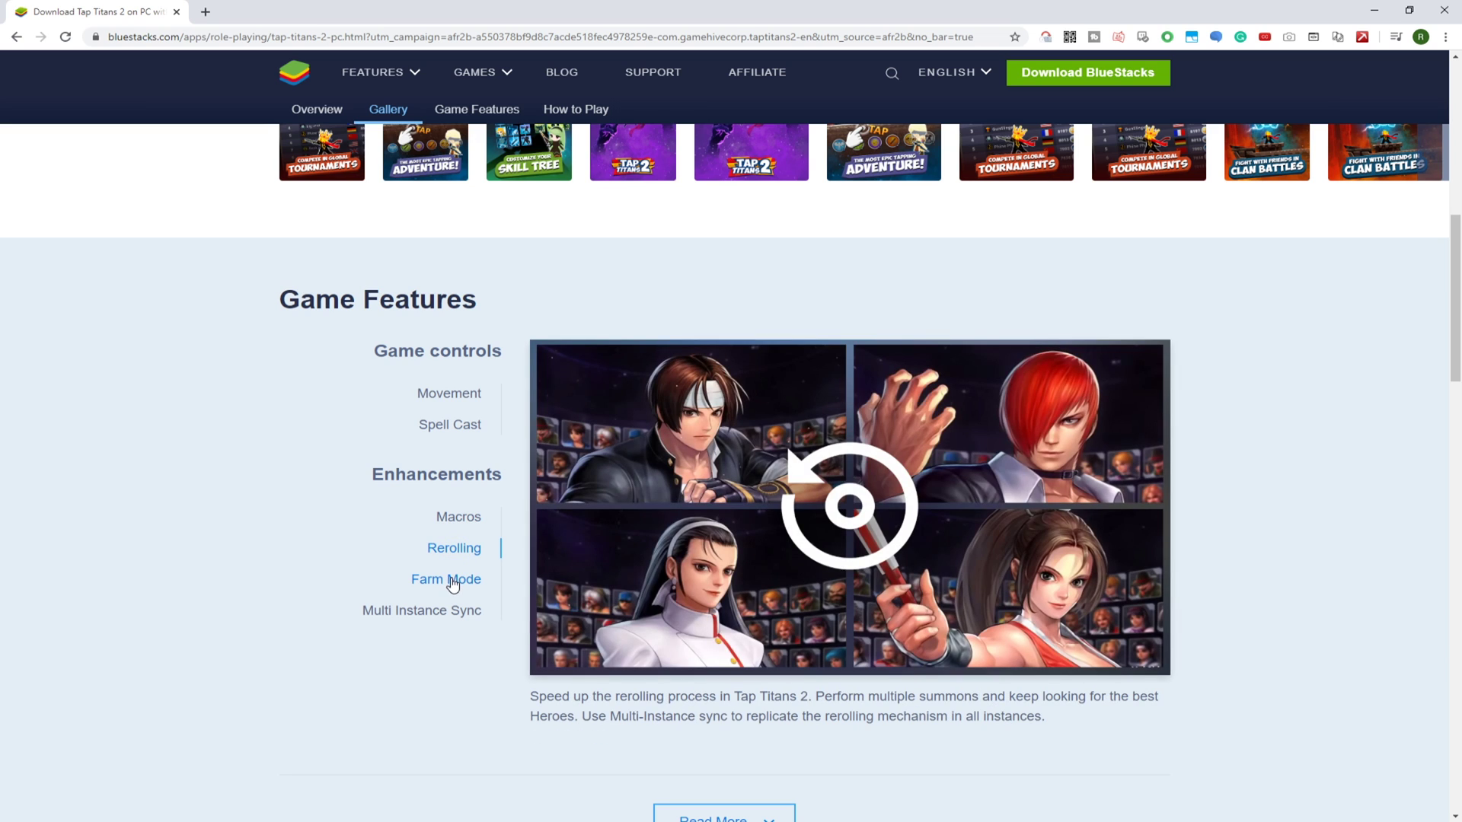
left_click(451, 582)
left_click(440, 615)
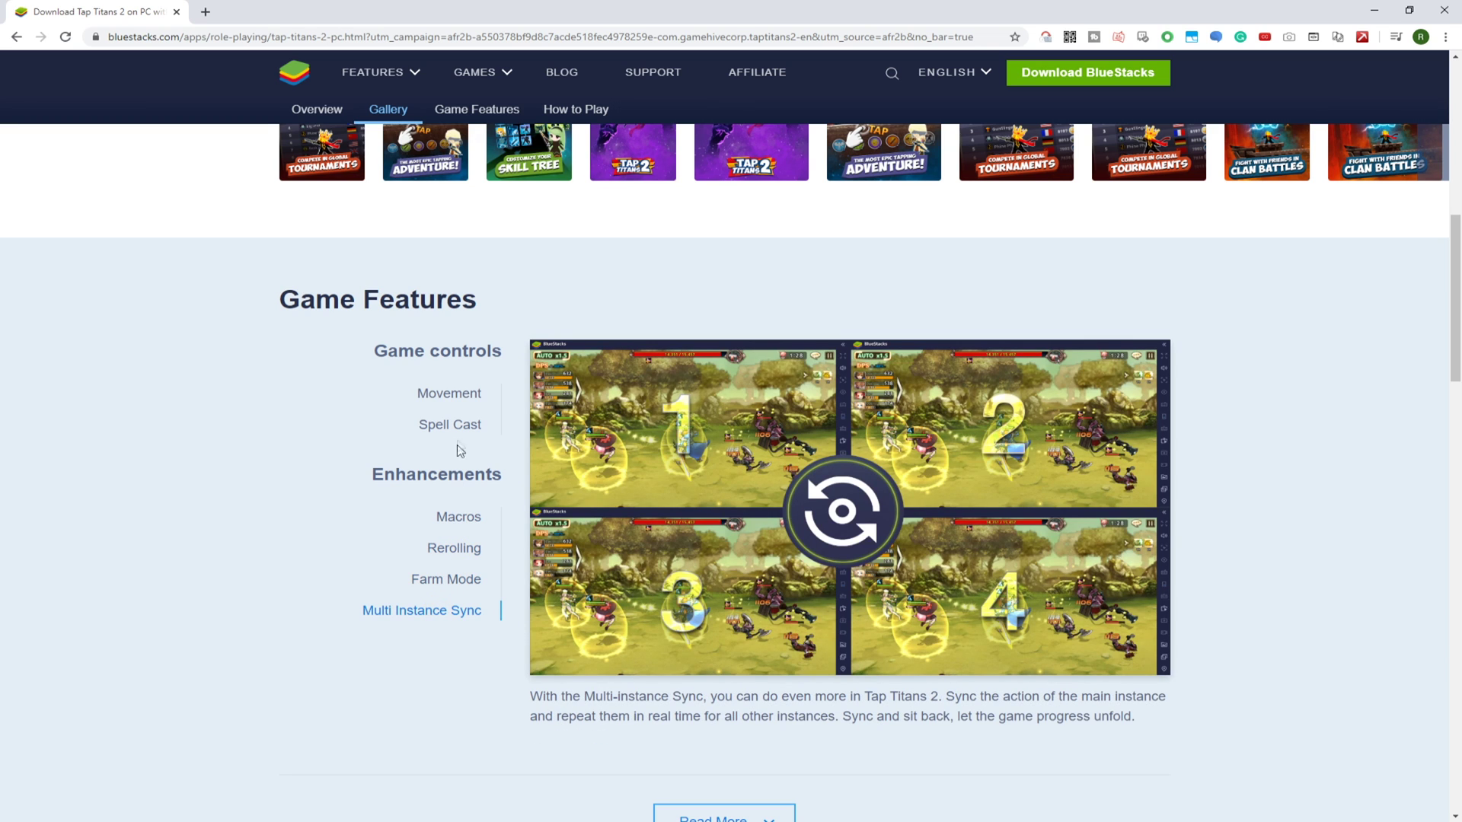
left_click(466, 424)
left_click(466, 396)
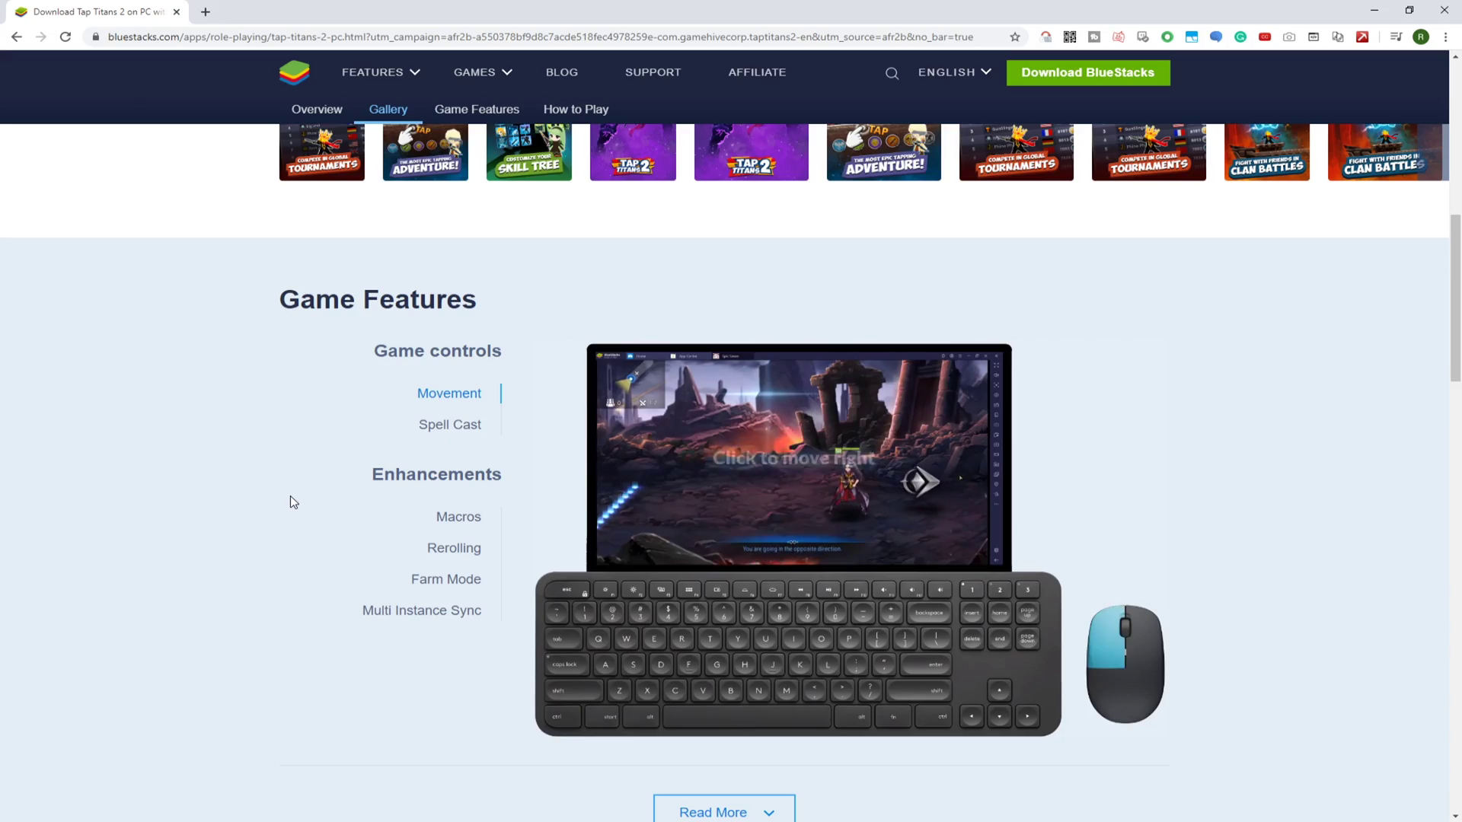
scroll(290, 496, "up", 9)
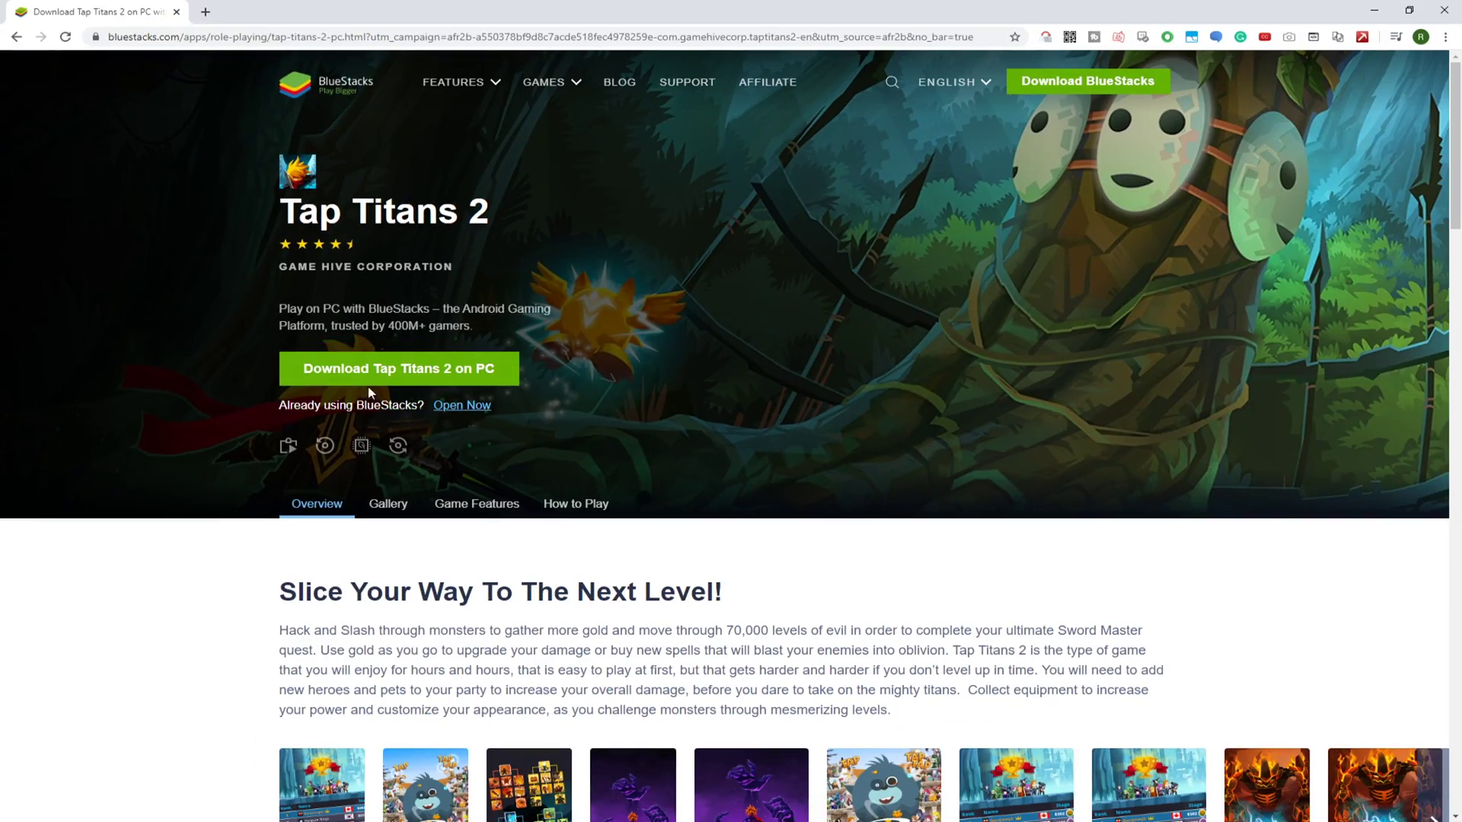
Step: Download Tap Titans 2 on PC and run the BlueStacksInstaller .exe from the download bar
left_click(411, 384)
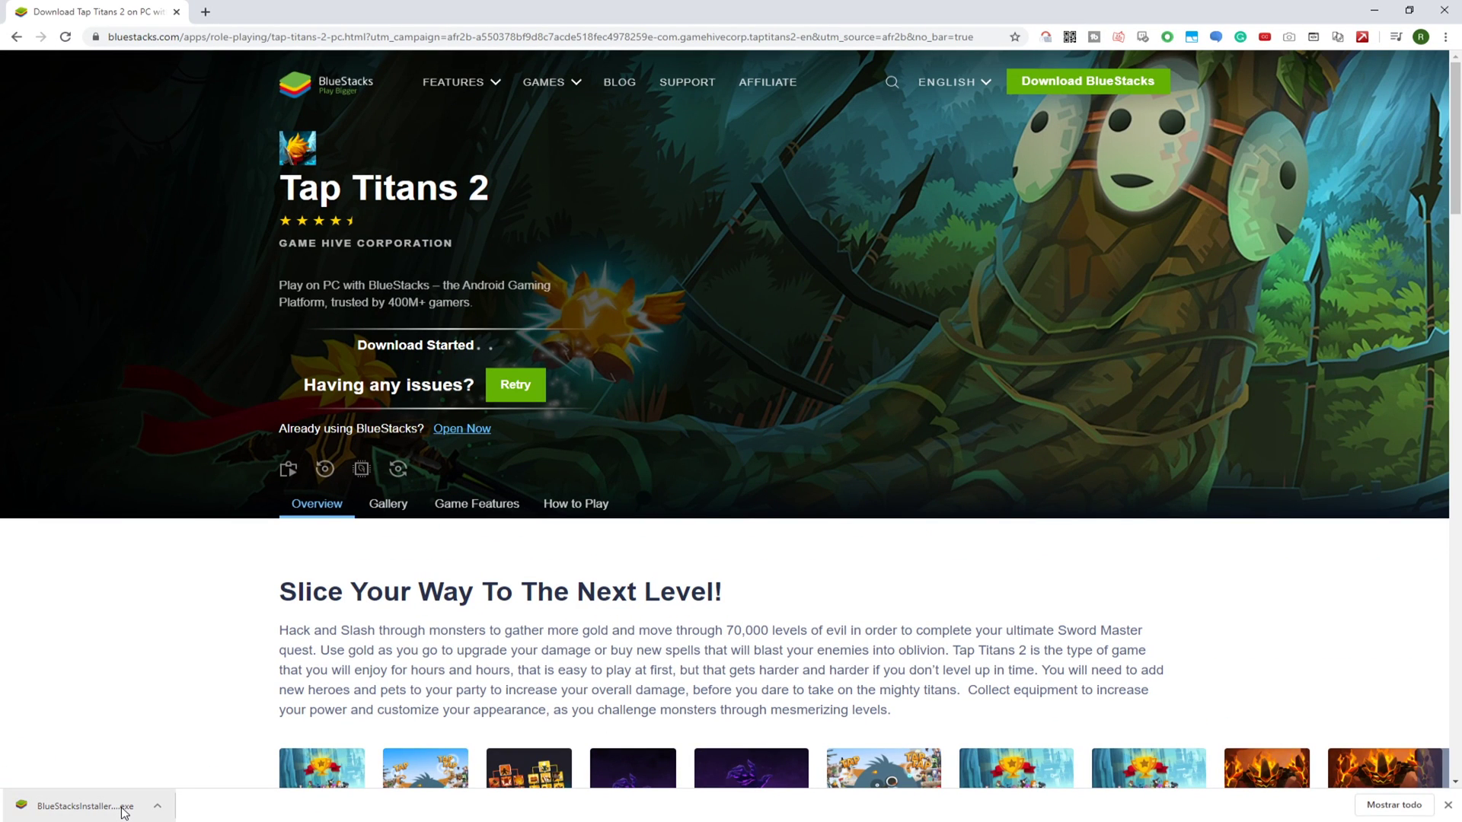
left_click(124, 811)
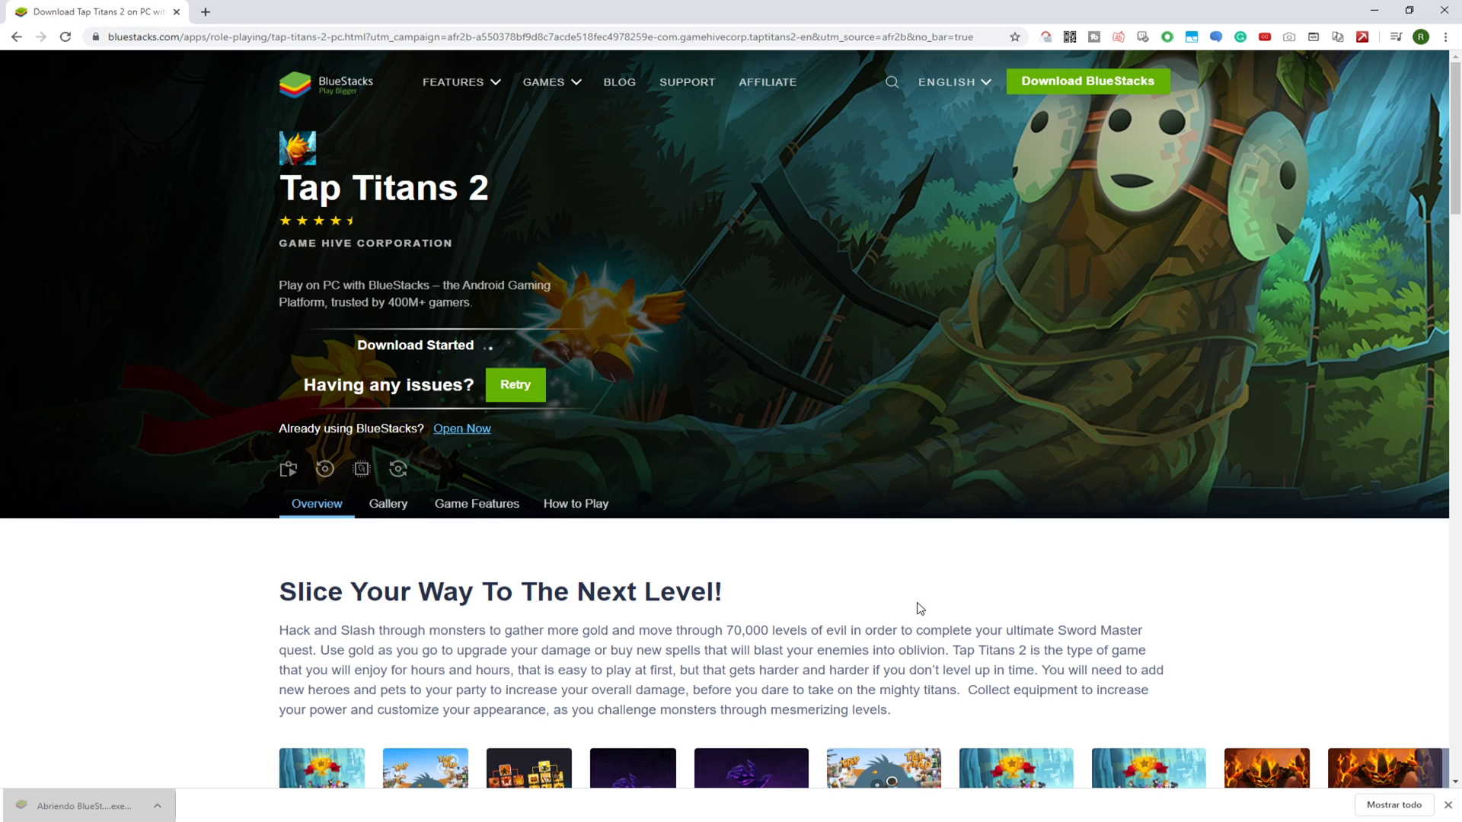
Step: Minimize Chrome, confirm the C:\ProgramData\BlueStacks data path, and start the BlueStacks installation
left_click(1375, 9)
left_click(871, 527)
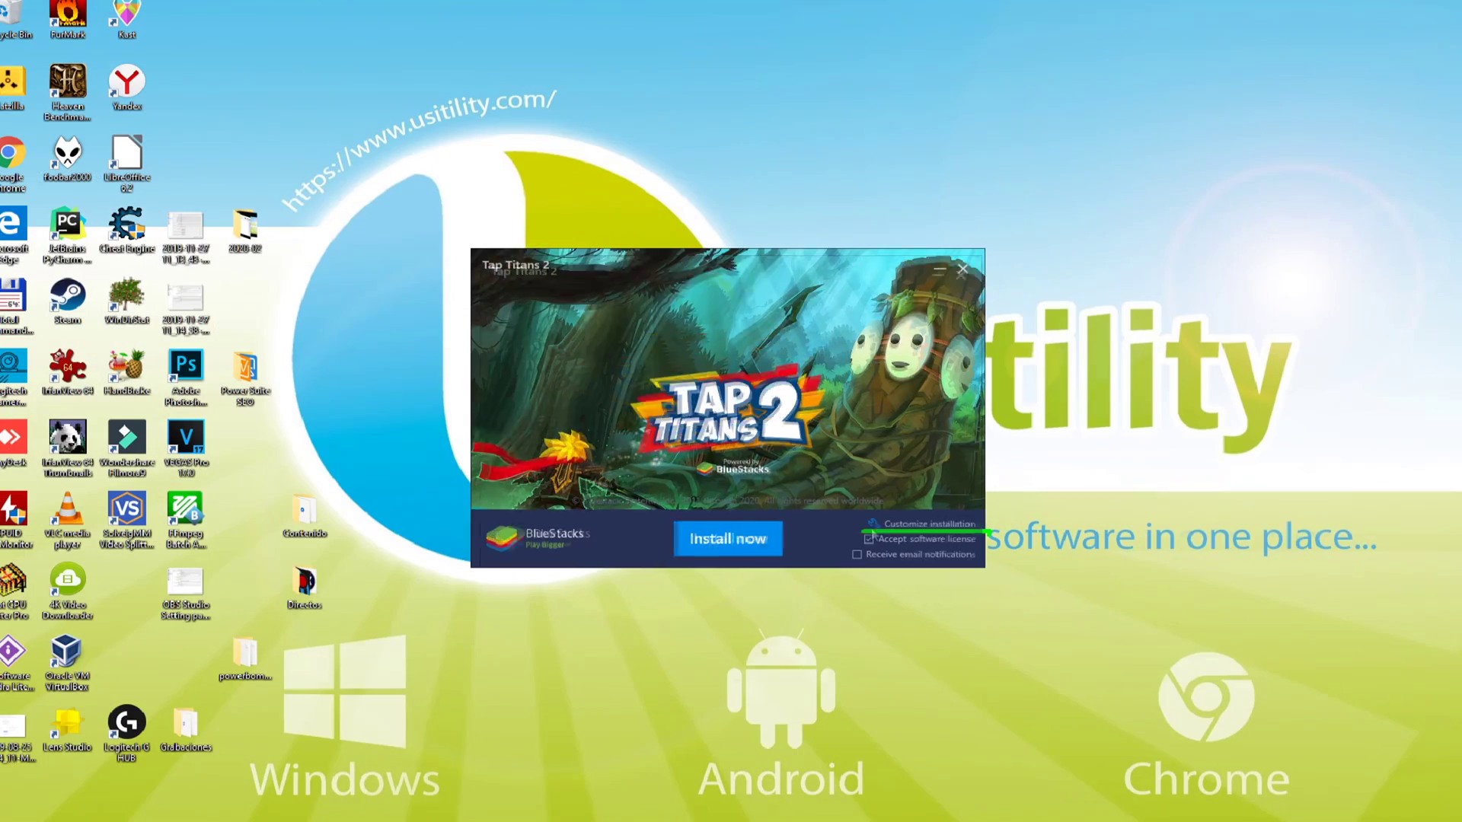
left_click(913, 518)
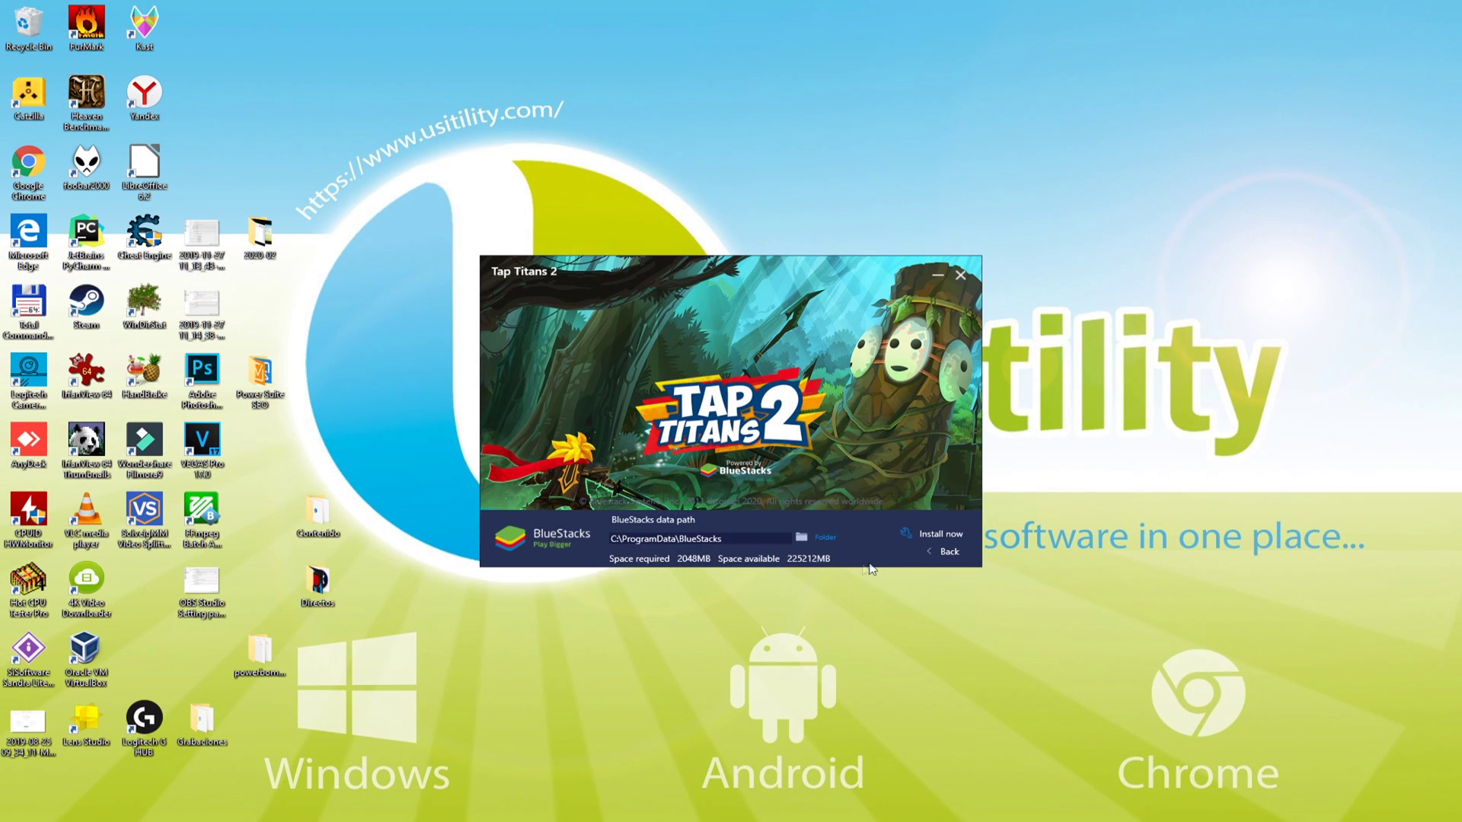
left_click(941, 553)
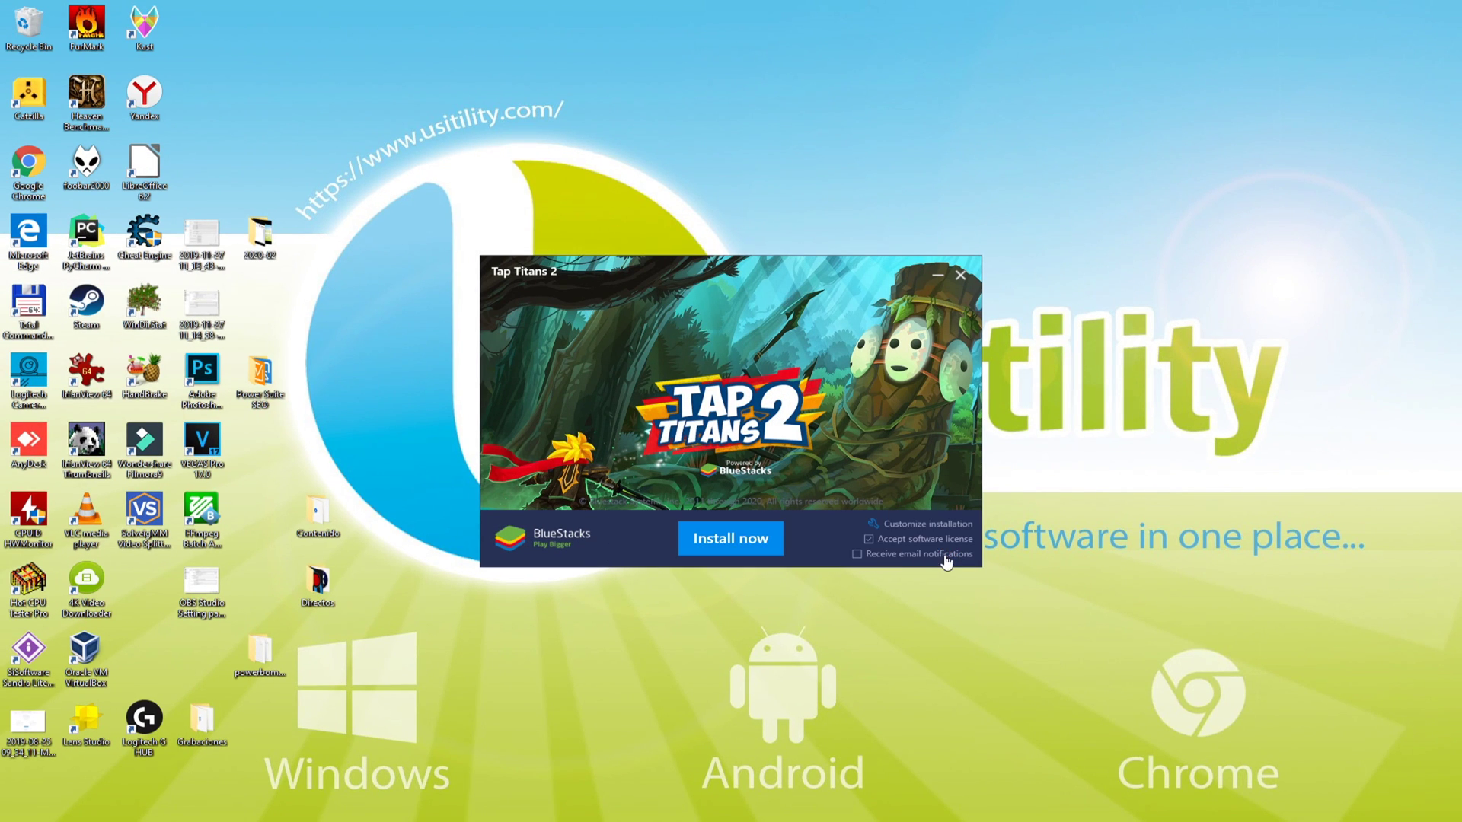
left_click(727, 557)
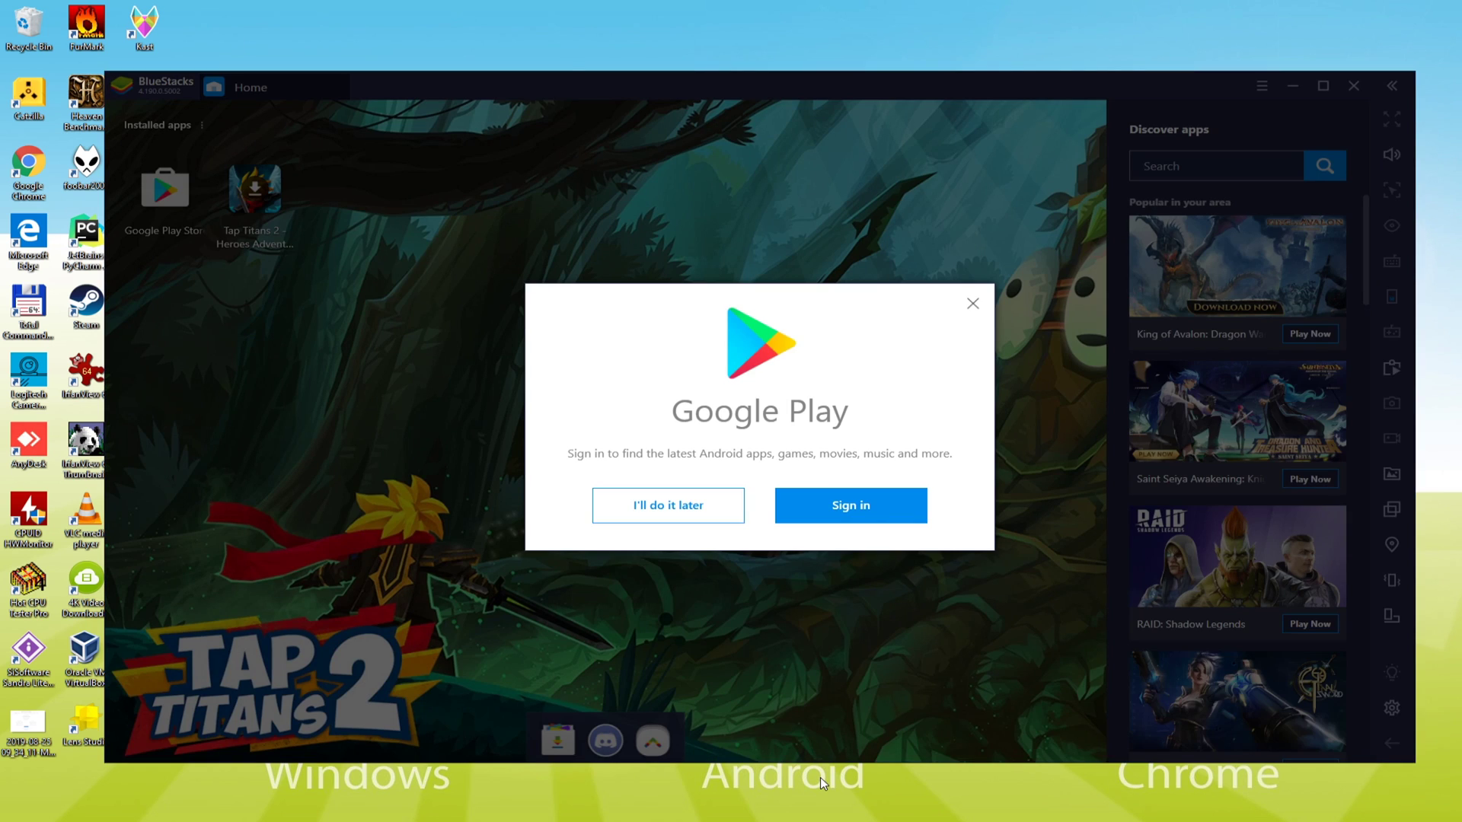
Step: Start the Google Play sign-in, enter the account e-mail and agree to Google's terms
left_click(822, 516)
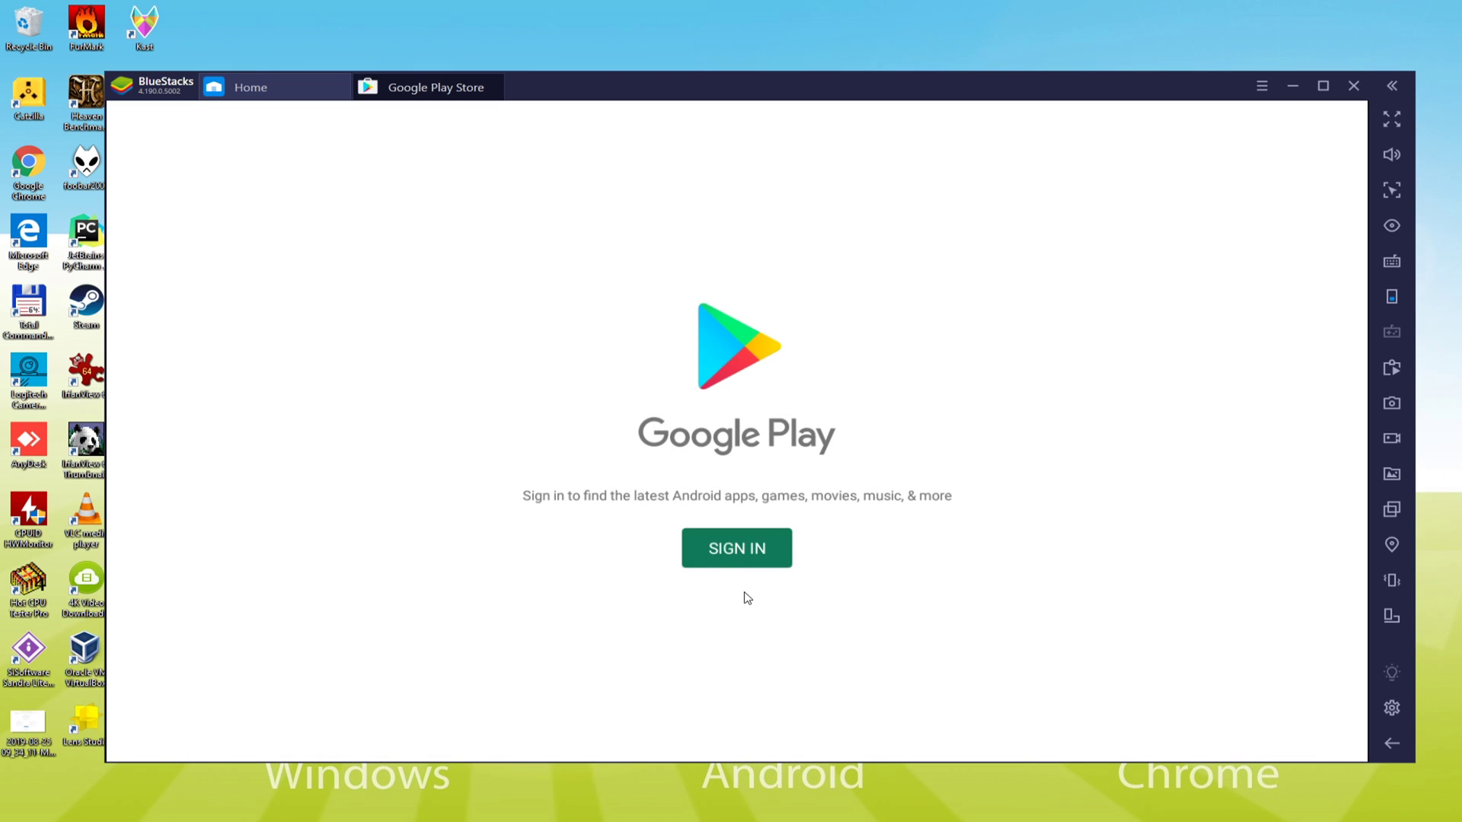
left_click(692, 549)
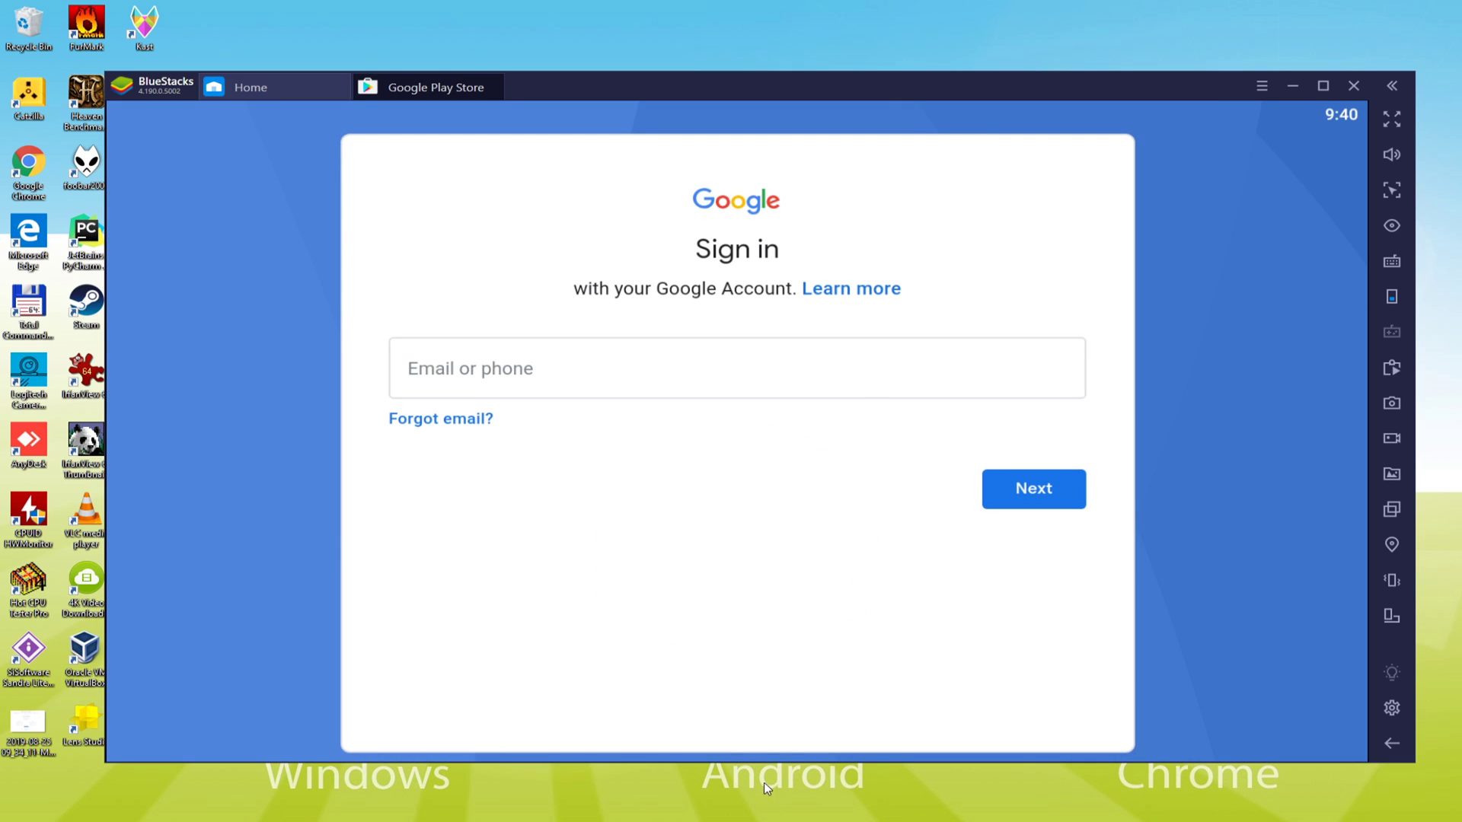
left_click(819, 386)
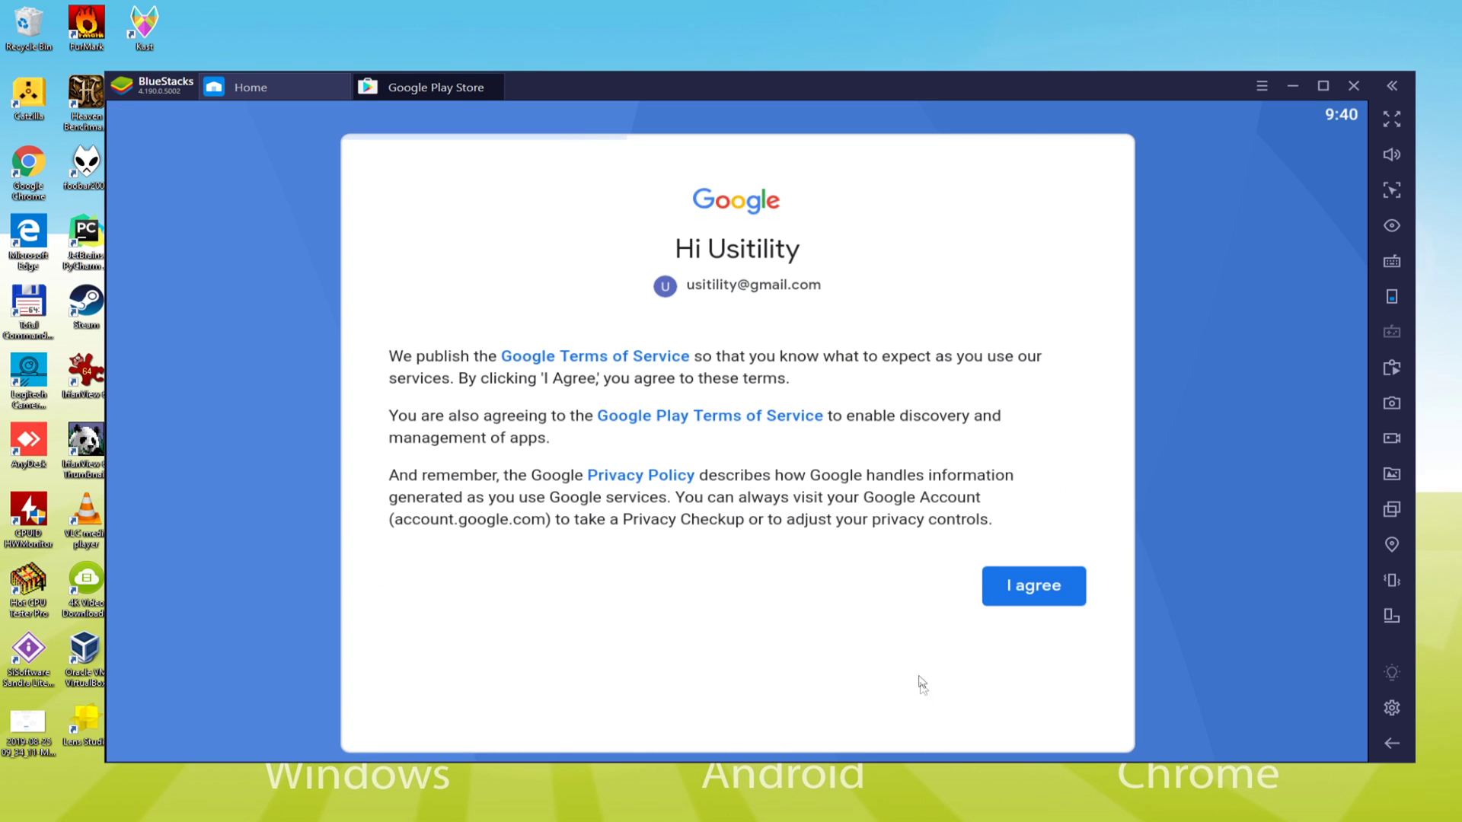
left_click(1012, 584)
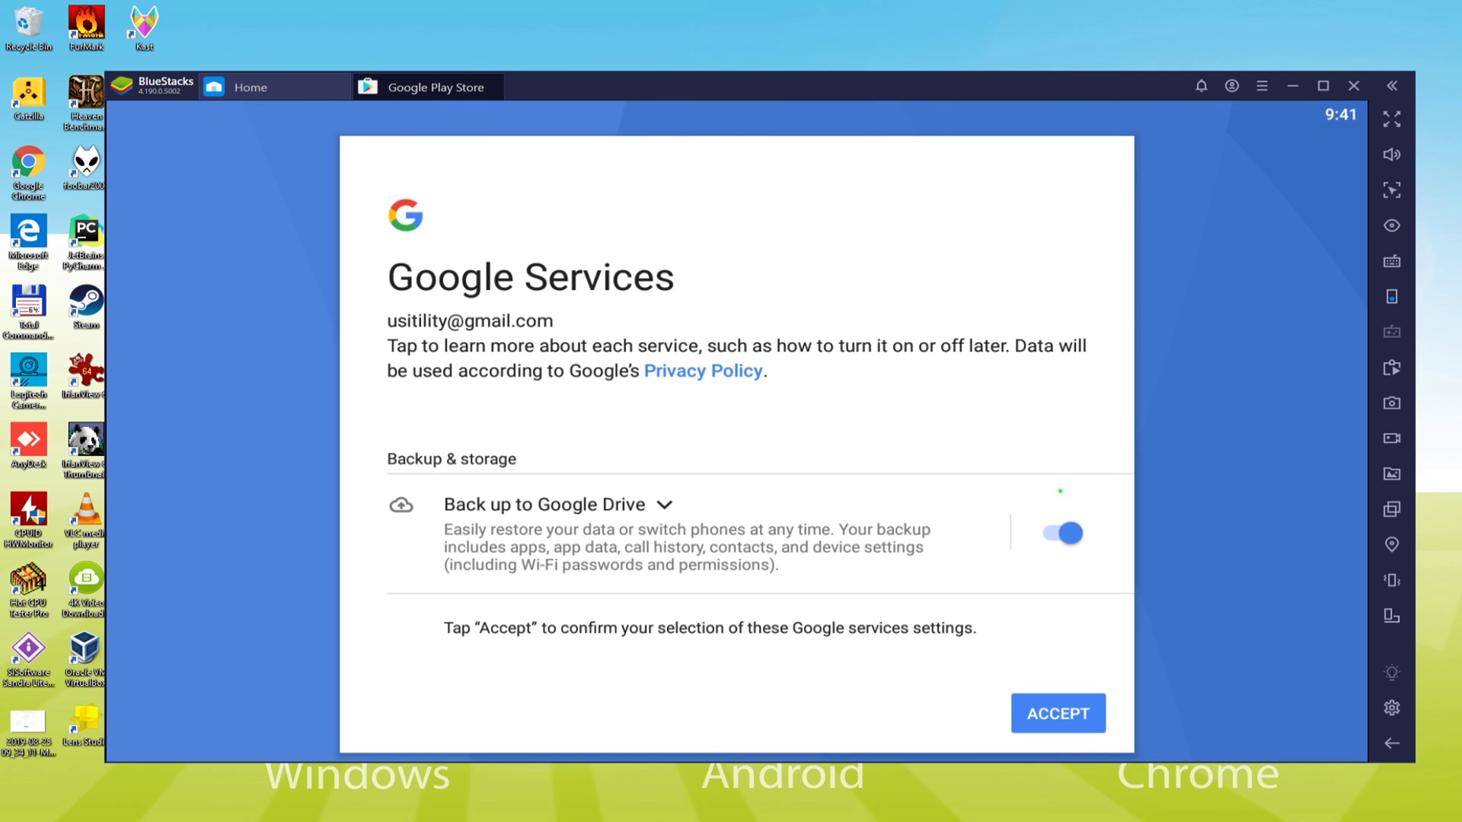
Step: Switch off Back up to Google Drive and accept the Google services choices
mouse_move(1059, 504)
left_mouse_down()
mouse_move(1015, 545)
mouse_move(1073, 515)
mouse_move(1033, 509)
left_mouse_up()
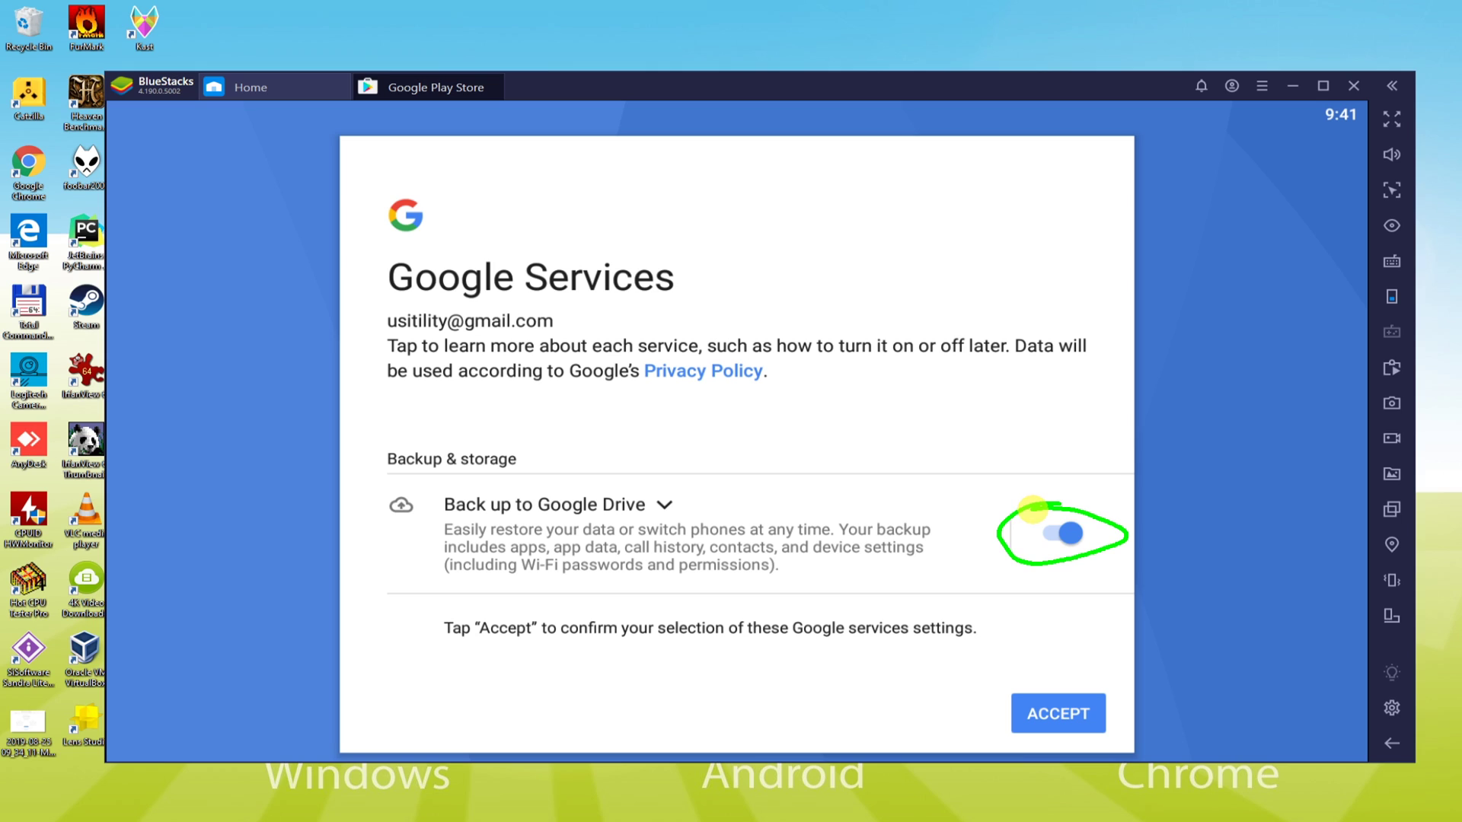
key("Escape")
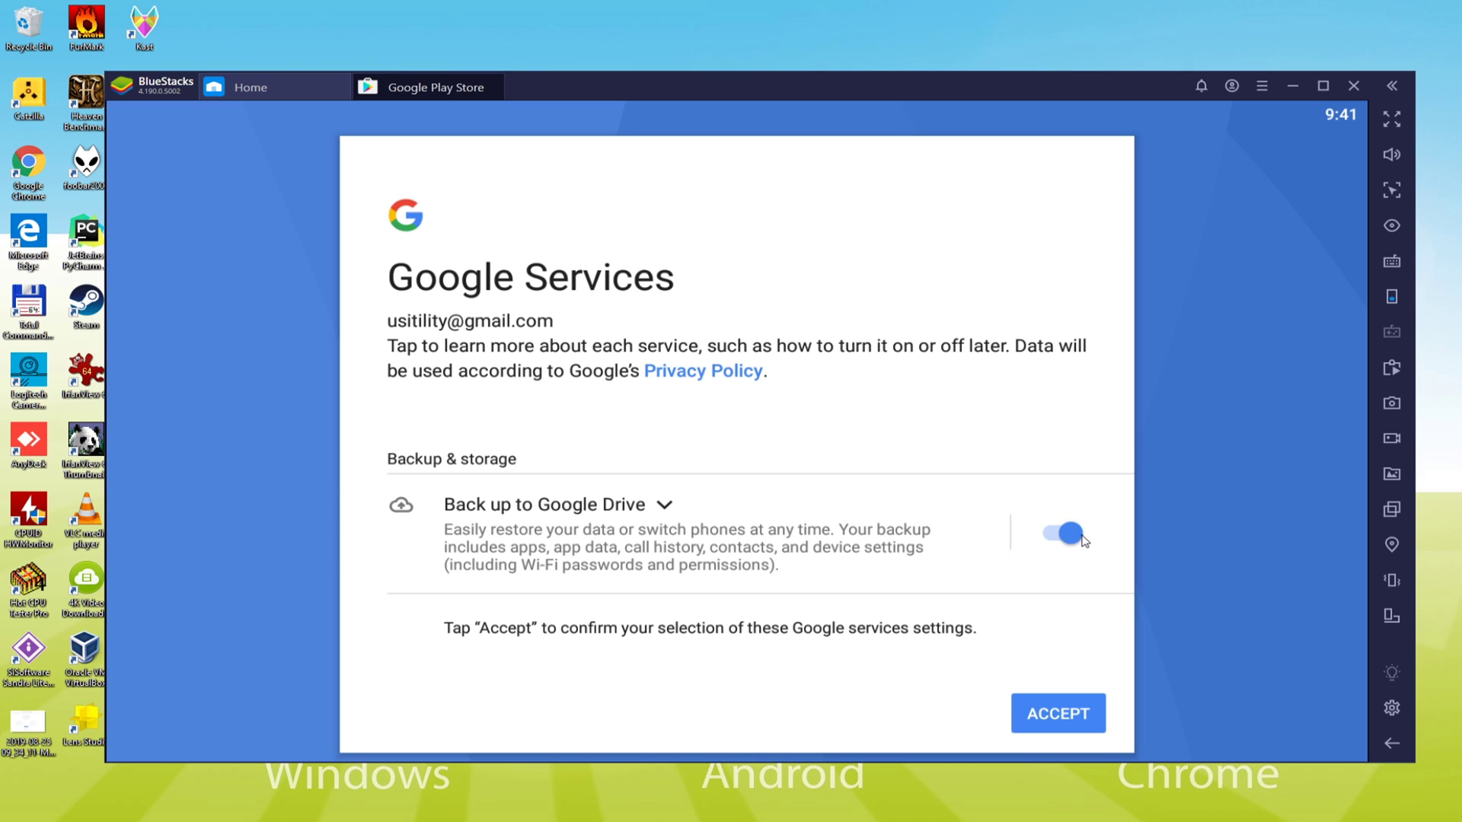
left_click(1072, 533)
left_click(1071, 714)
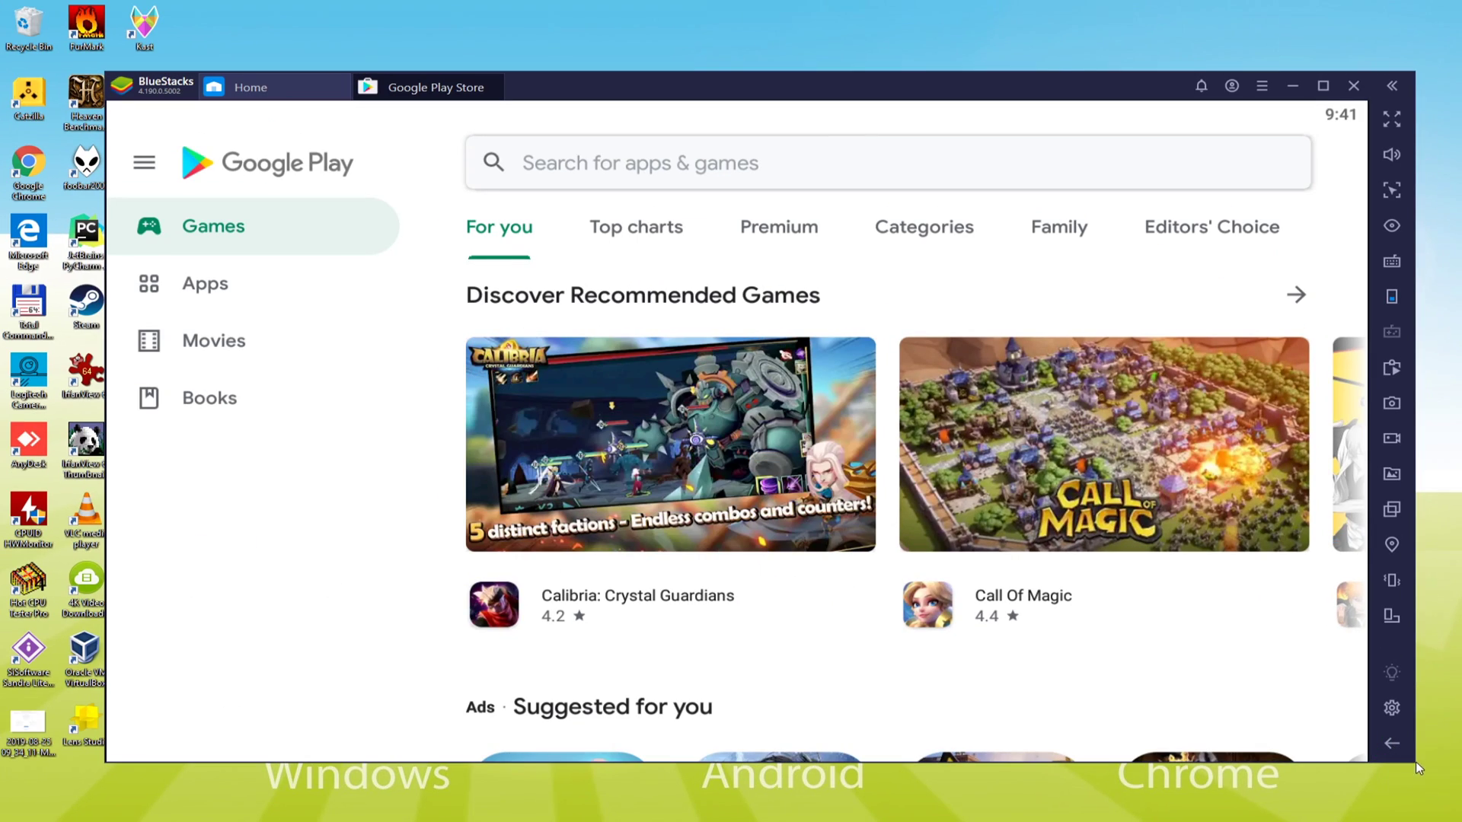
Step: Close the Play Store, bring the BlueStacks window fully into view, and open Tap Titans 2 from Installed apps
left_click(1393, 745)
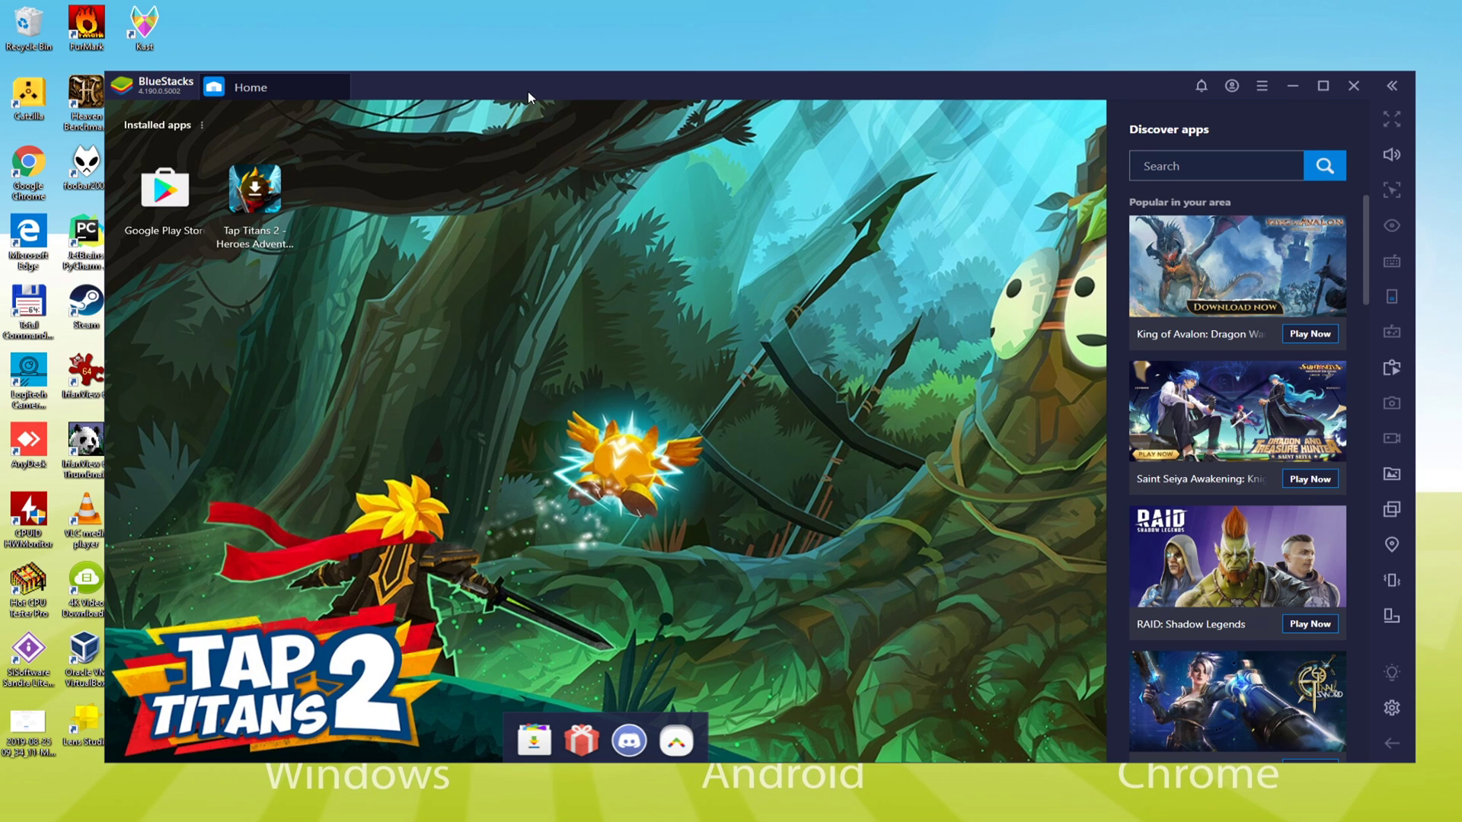
left_click_drag(528, 91, 676, 85)
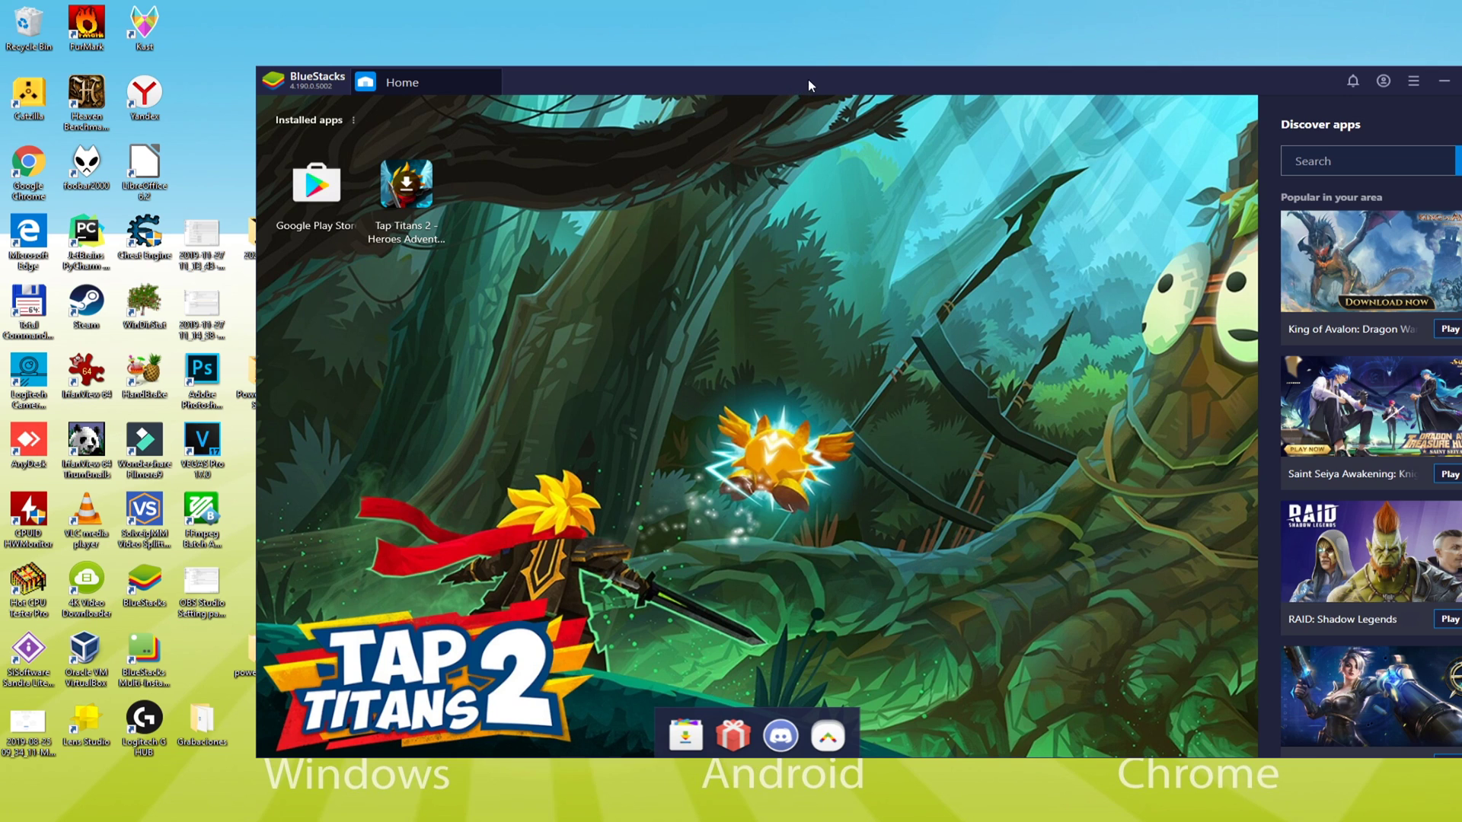
left_click_drag(809, 82, 652, 58)
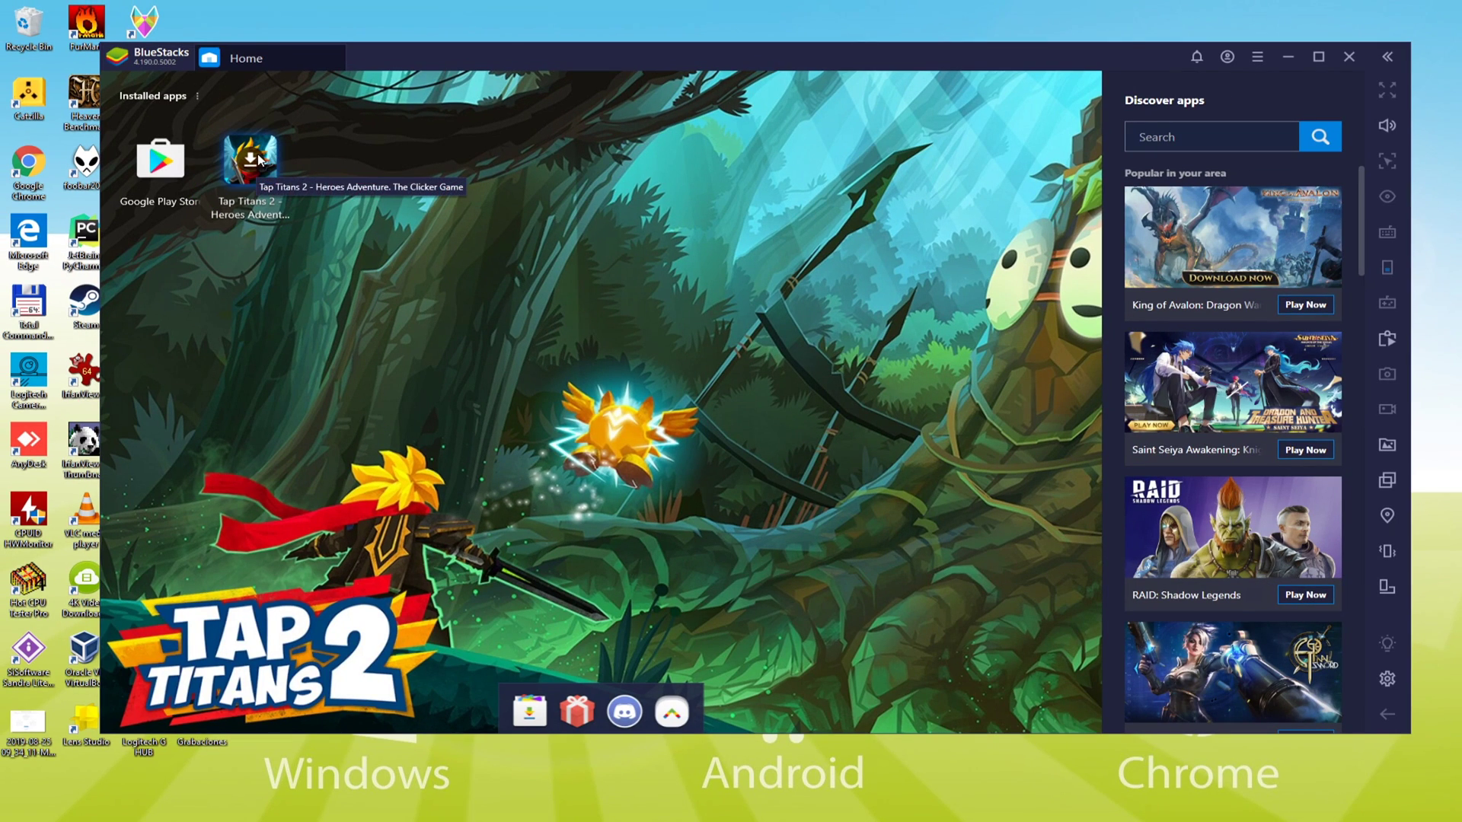
left_click(251, 186)
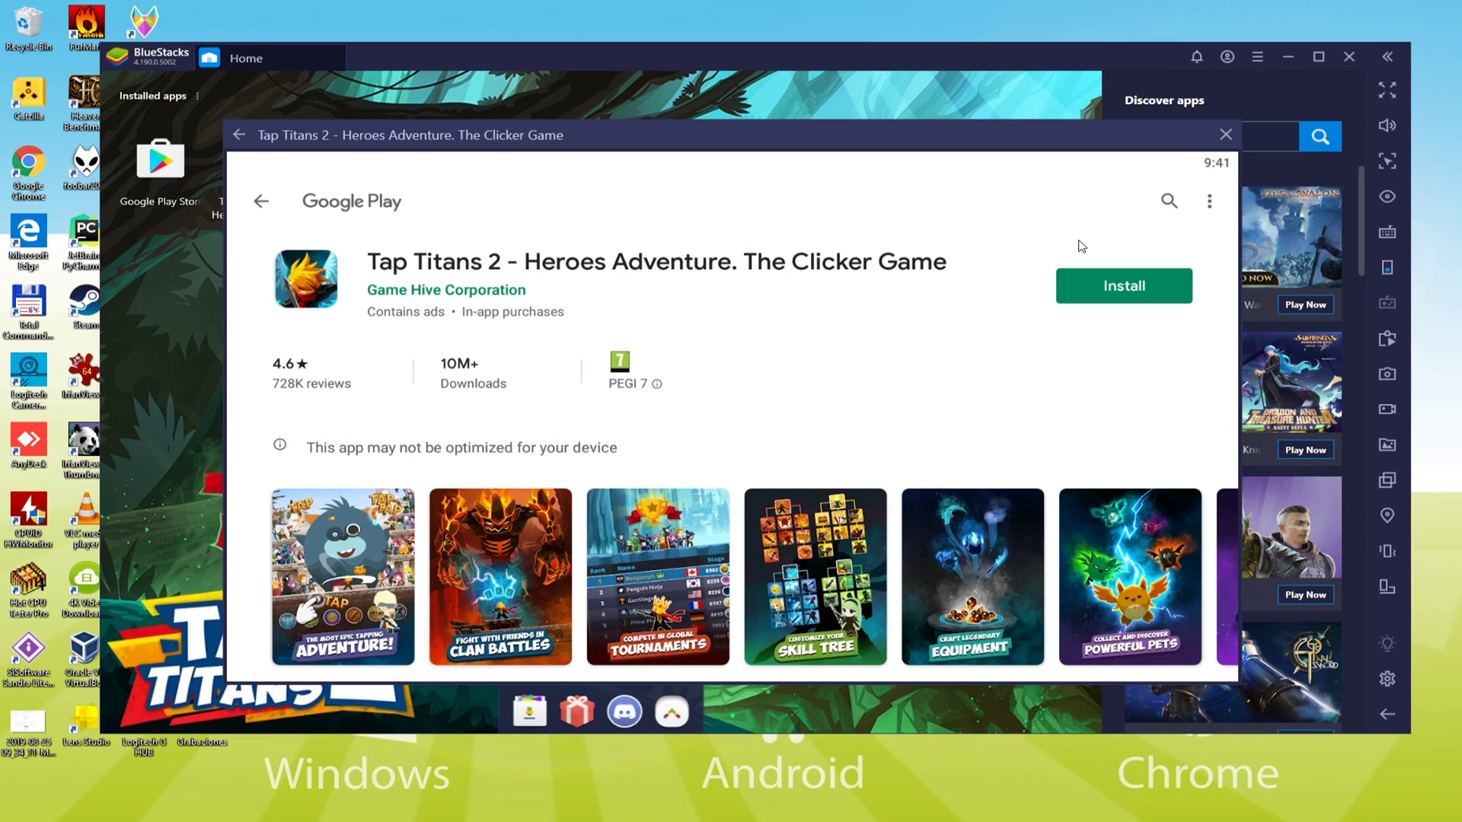
Step: Install Tap Titans 2 from its Google Play listing and close the store page when finished
mouse_move(1126, 249)
left_mouse_down()
mouse_move(1184, 263)
mouse_move(1080, 234)
left_mouse_up()
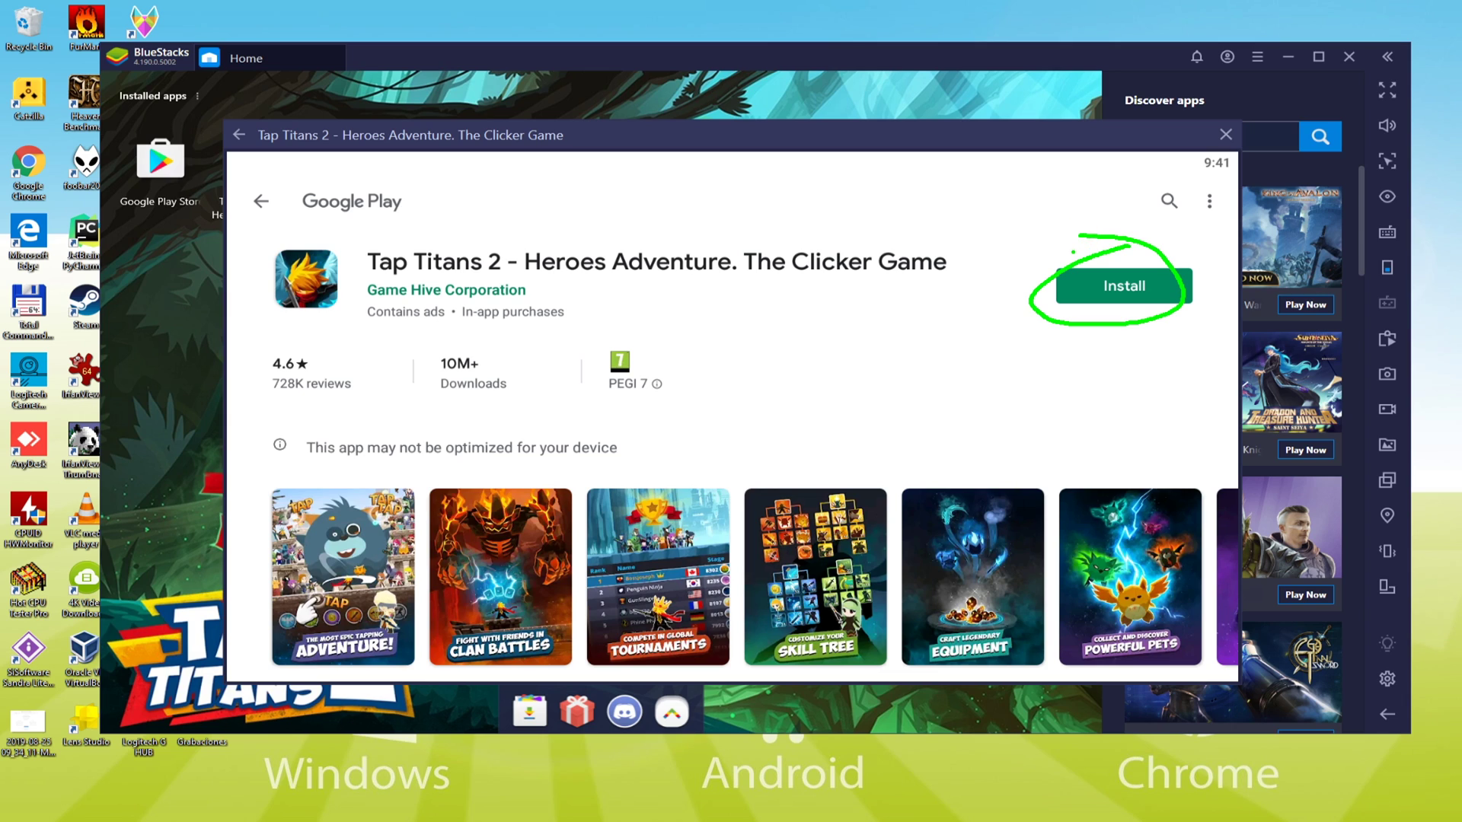
key("Escape")
left_click(1126, 287)
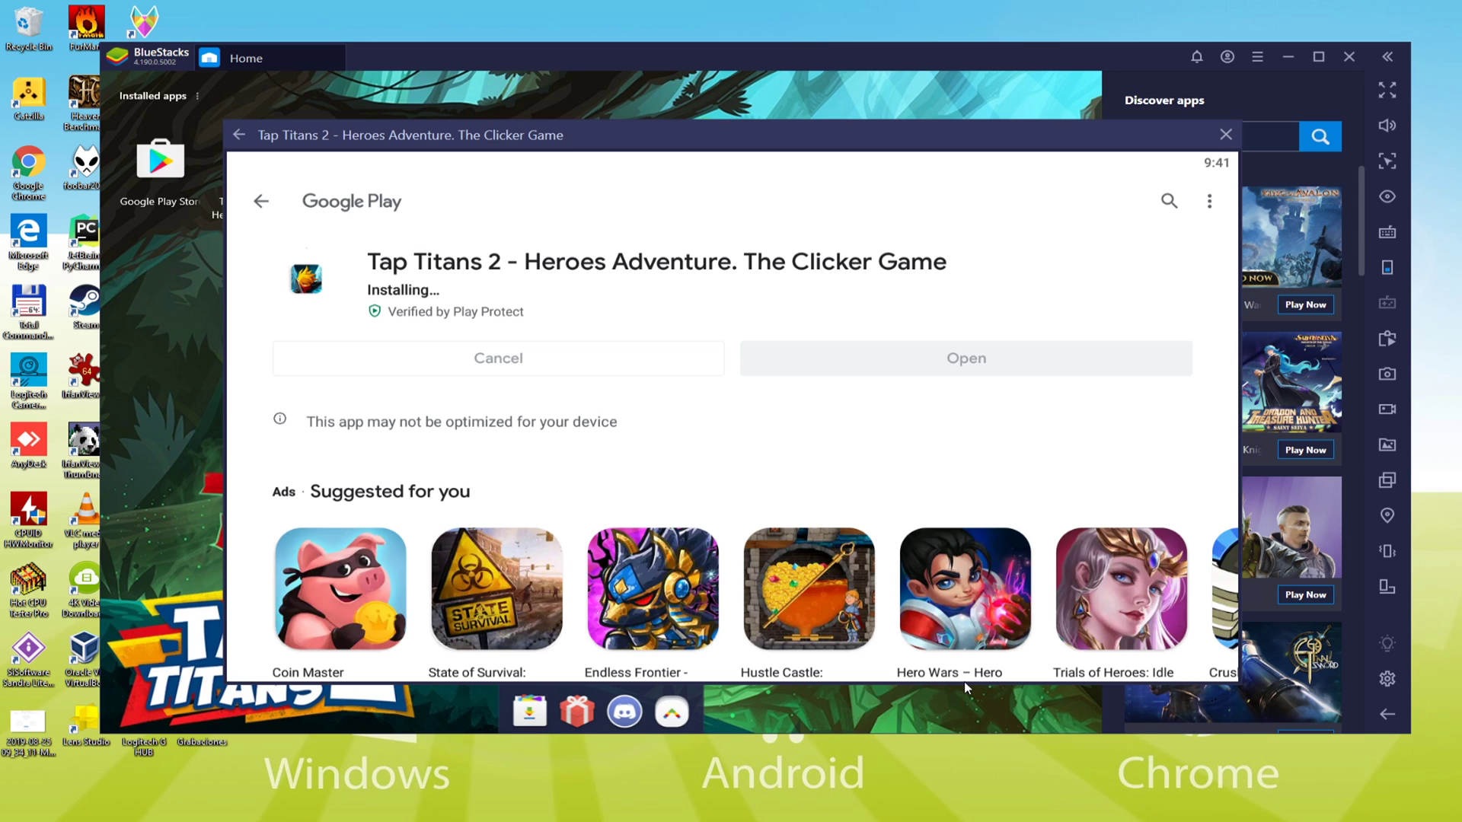
left_click(1218, 135)
Step: Launch Tap Titans 2 from the BlueStacks home and dismiss the game controls and full screen tips
left_click_drag(550, 58, 712, 61)
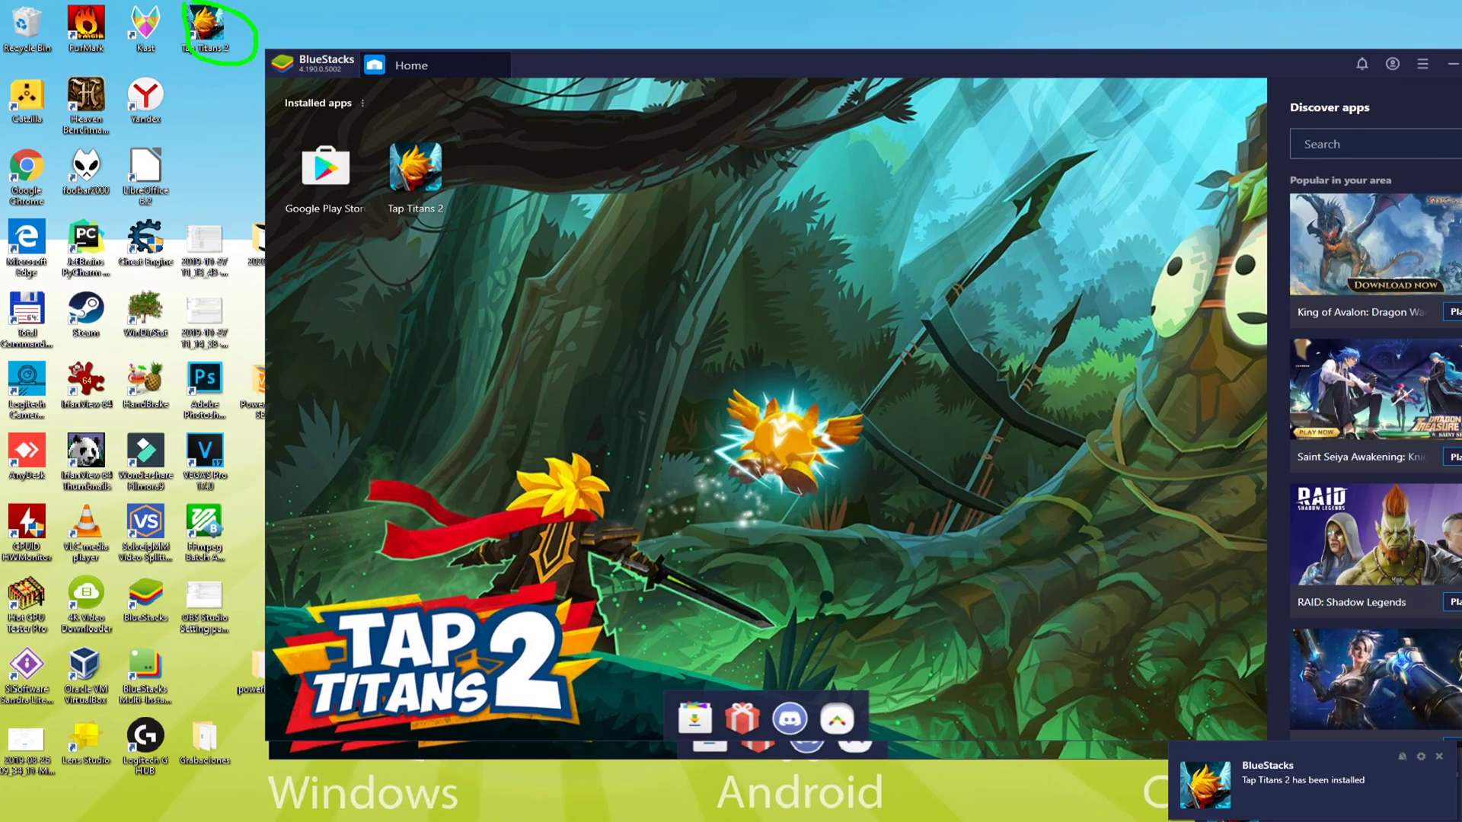
left_click_drag(747, 67, 549, 54)
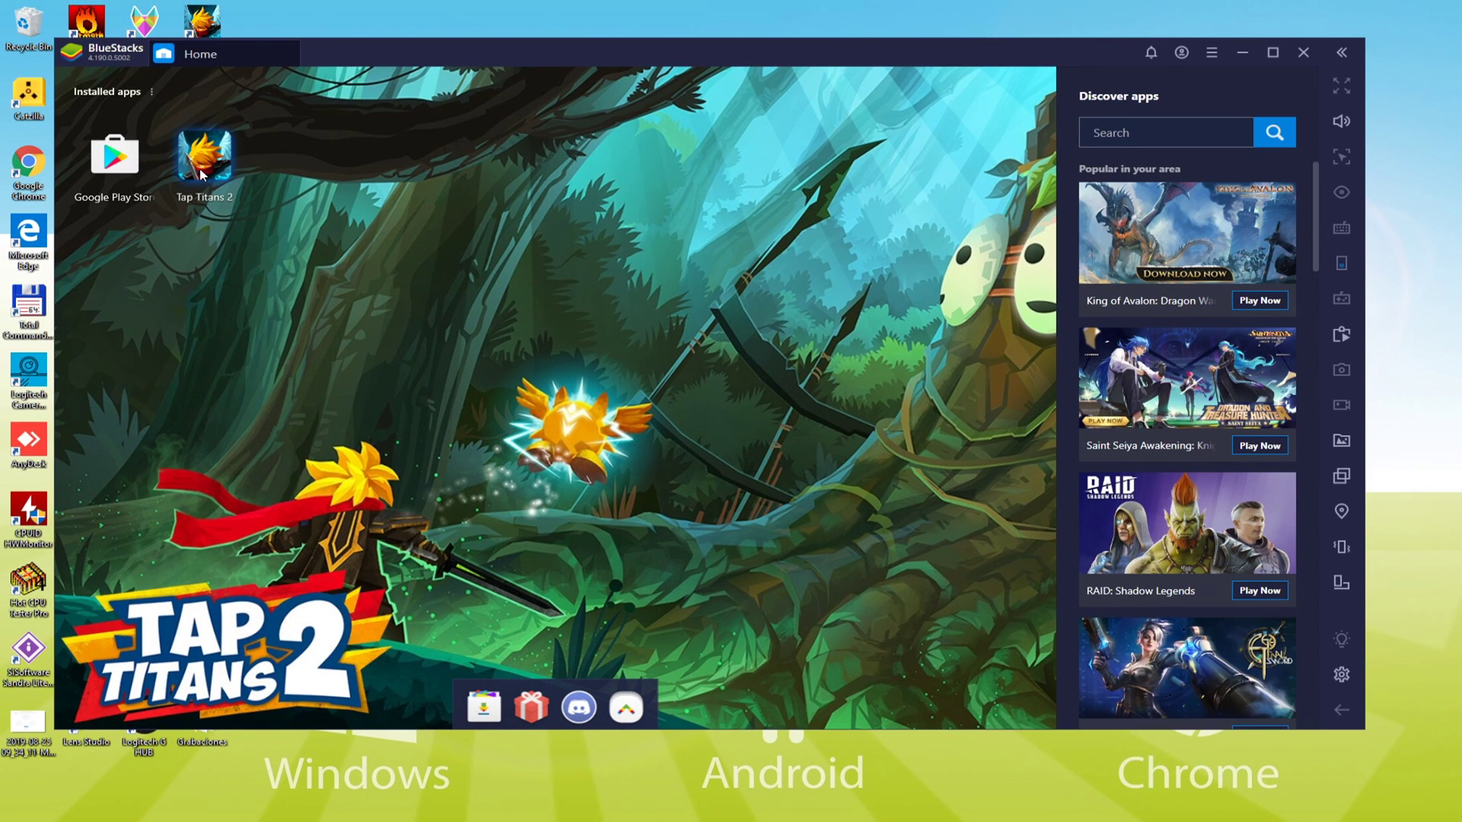
left_click(202, 174)
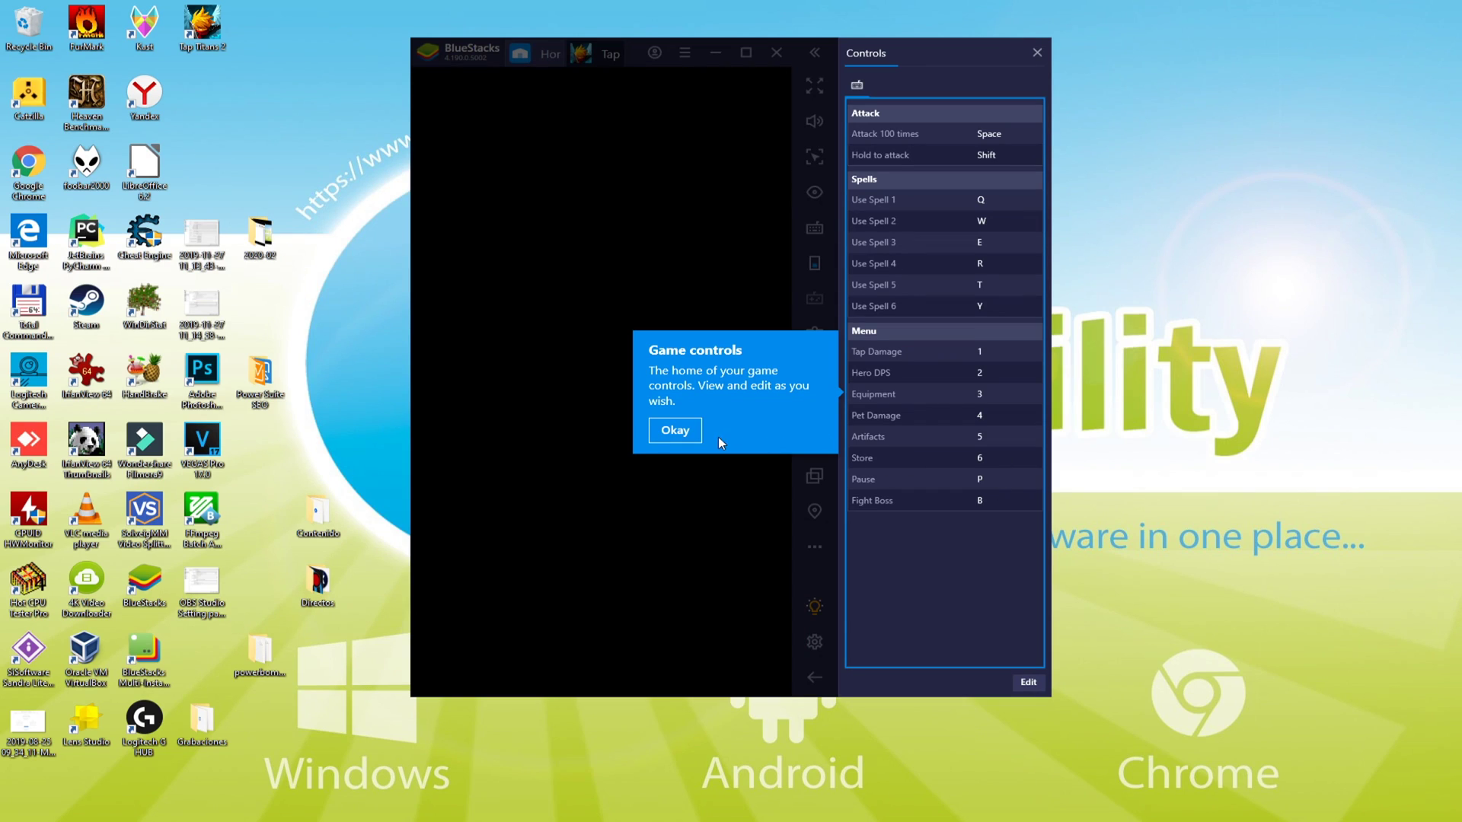
left_click(677, 433)
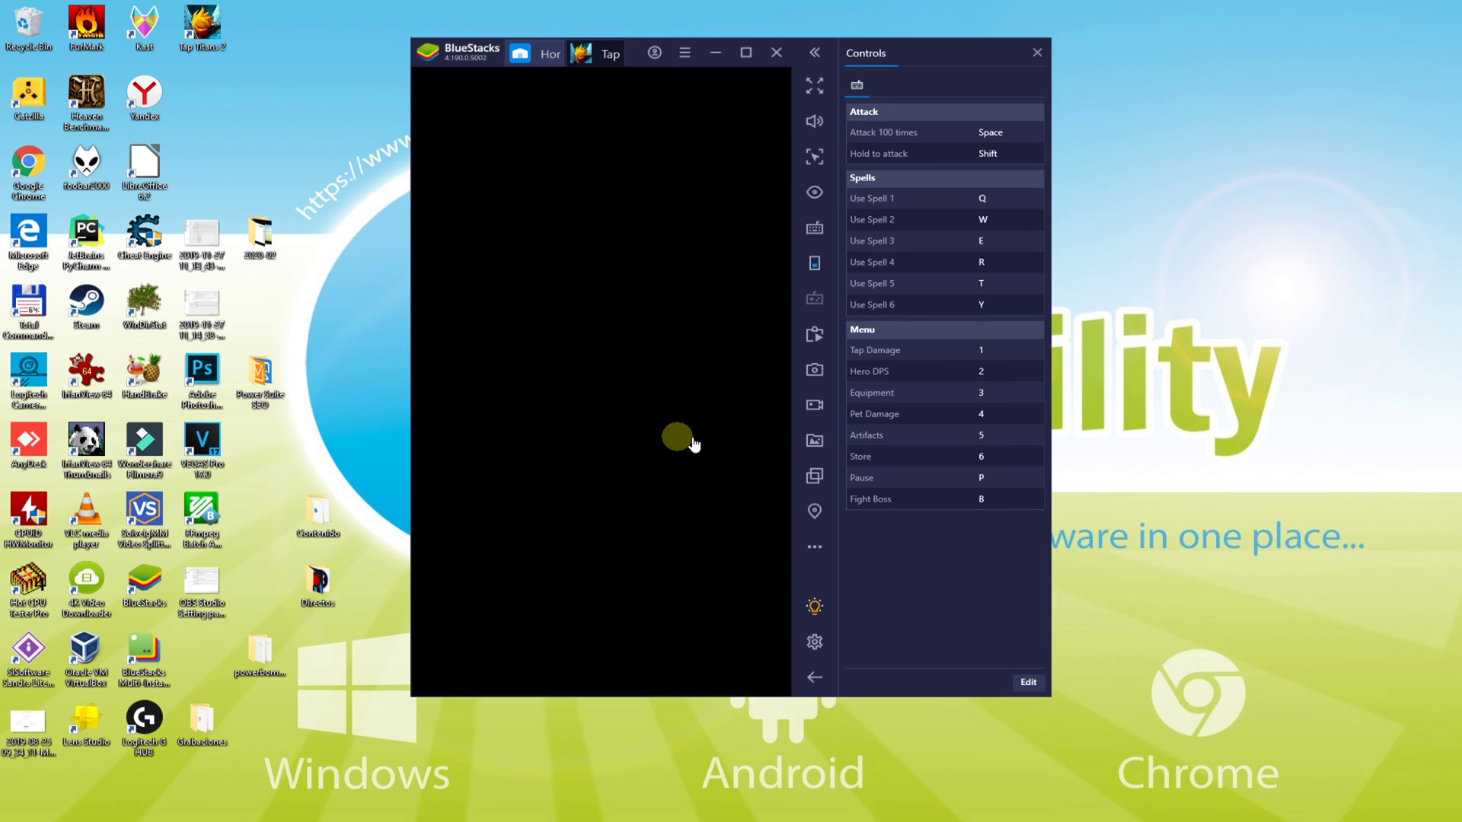
left_click(638, 165)
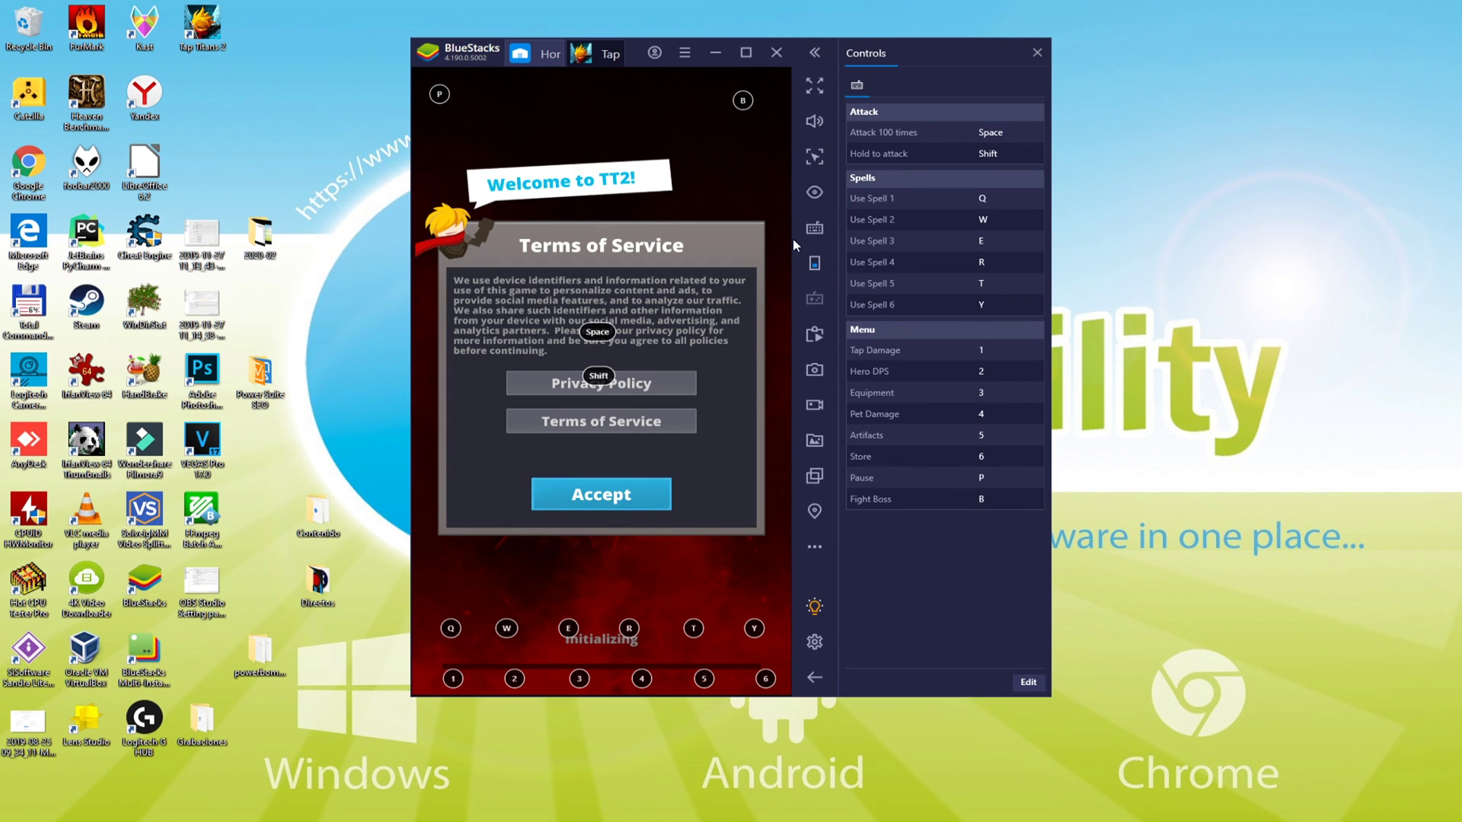
Step: Close the game controls panel, dismiss the view tip, and accept the Tap Titans 2 terms
left_click(1037, 53)
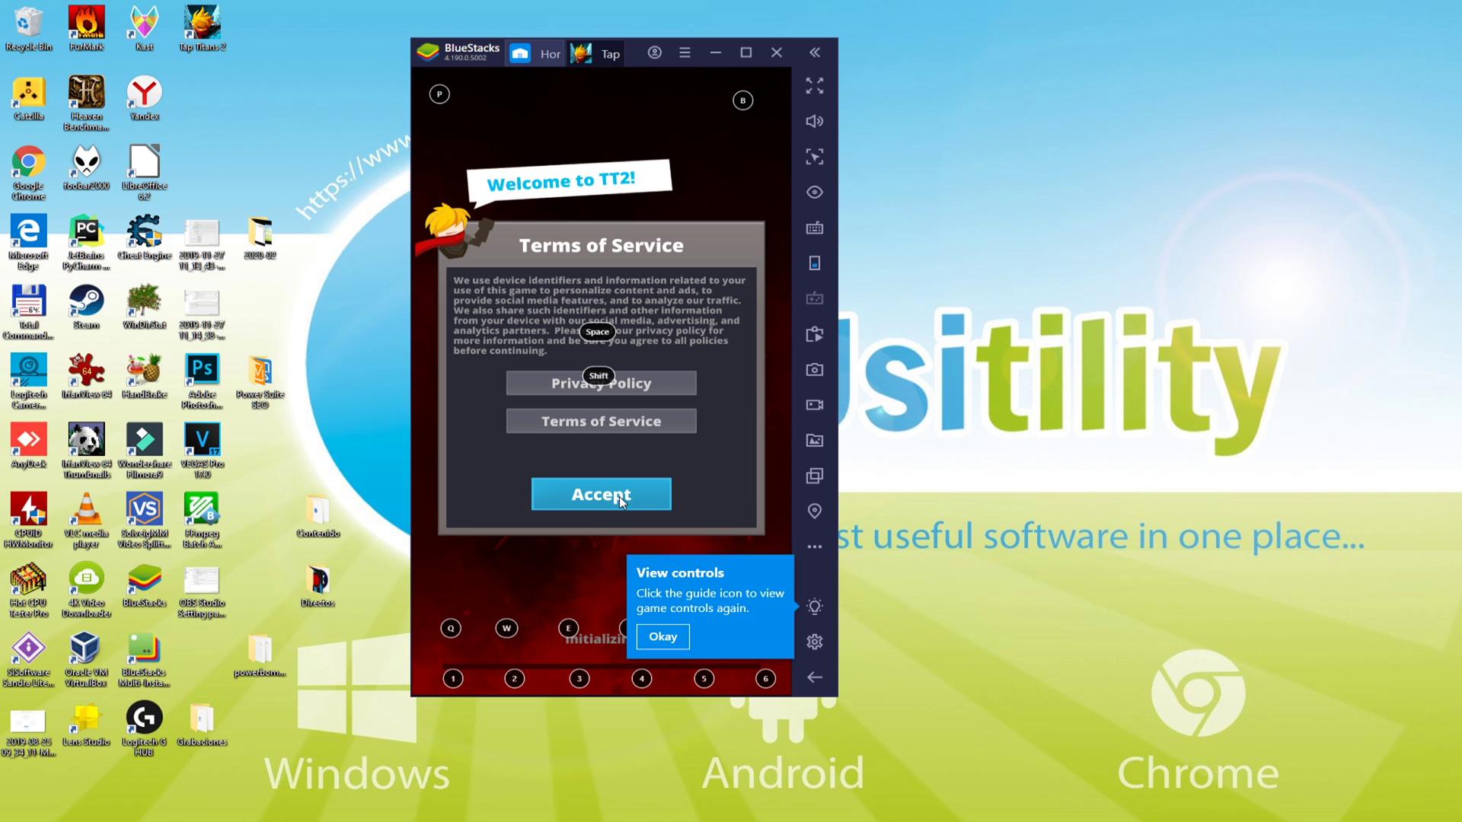
left_click(674, 642)
left_click(610, 494)
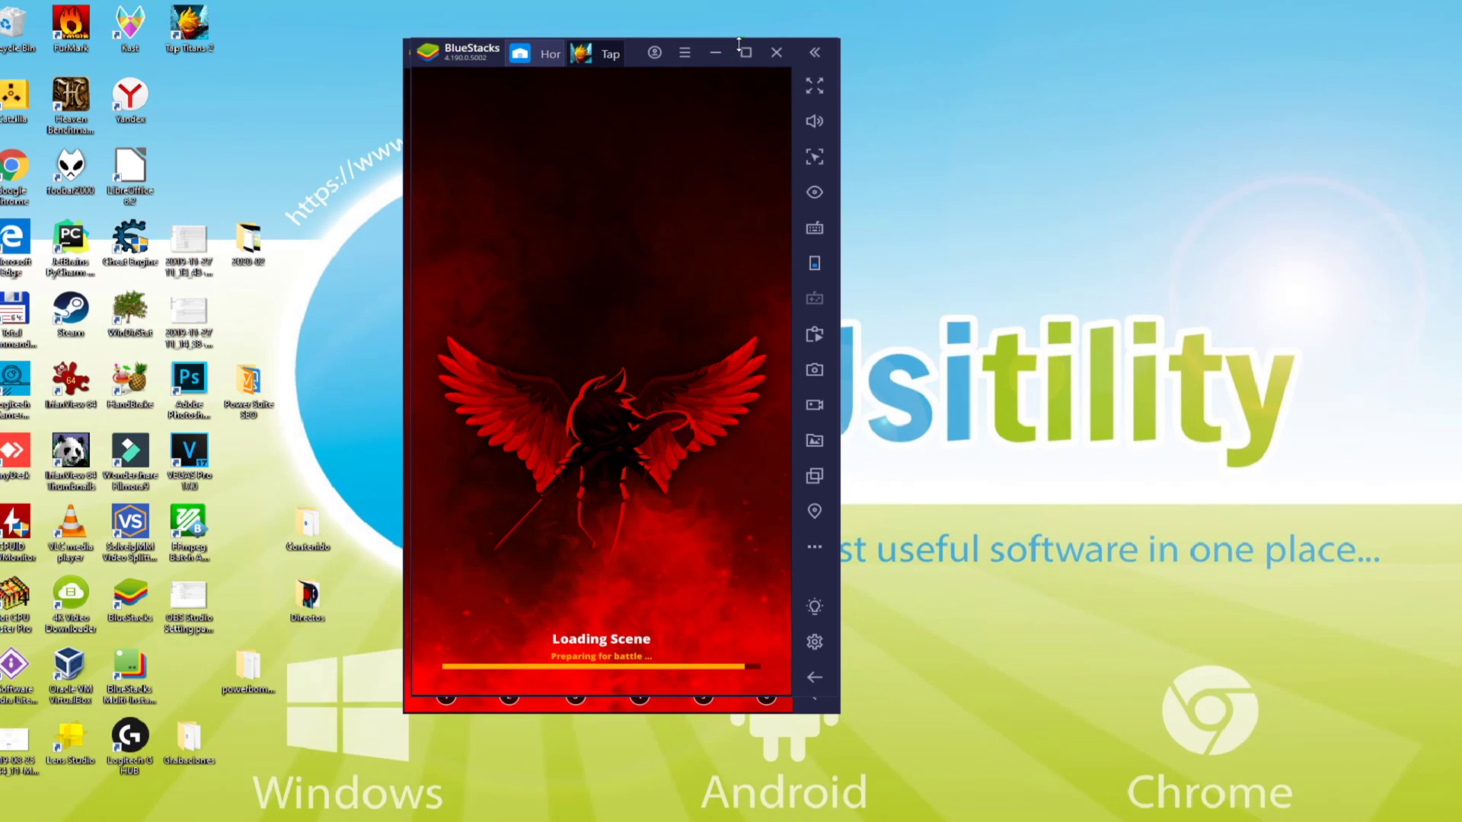
Step: Try the emulator window maximized, restored and full screen, then exit full screen with F11
left_click(750, 105)
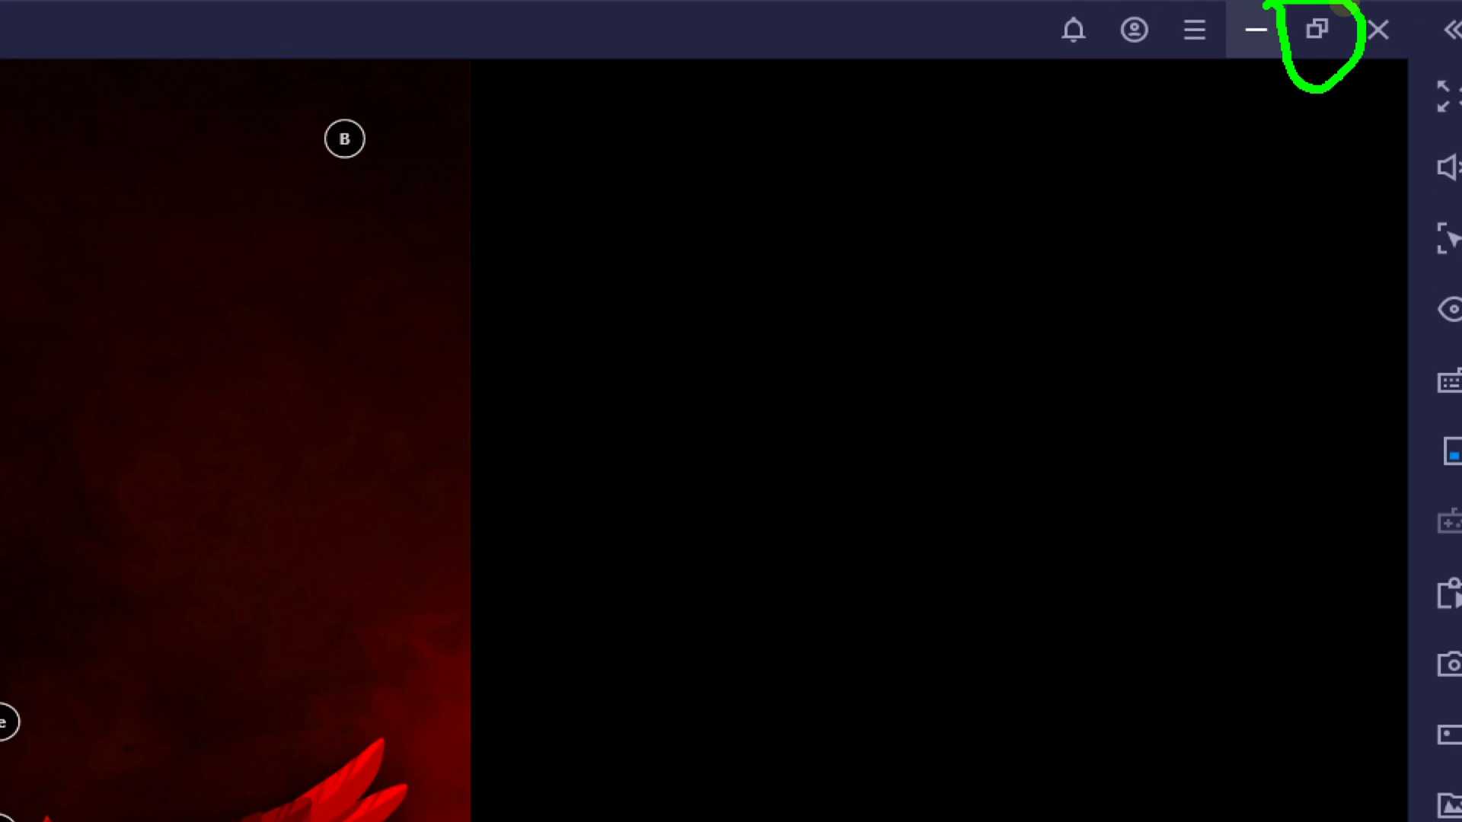
left_click(1317, 29)
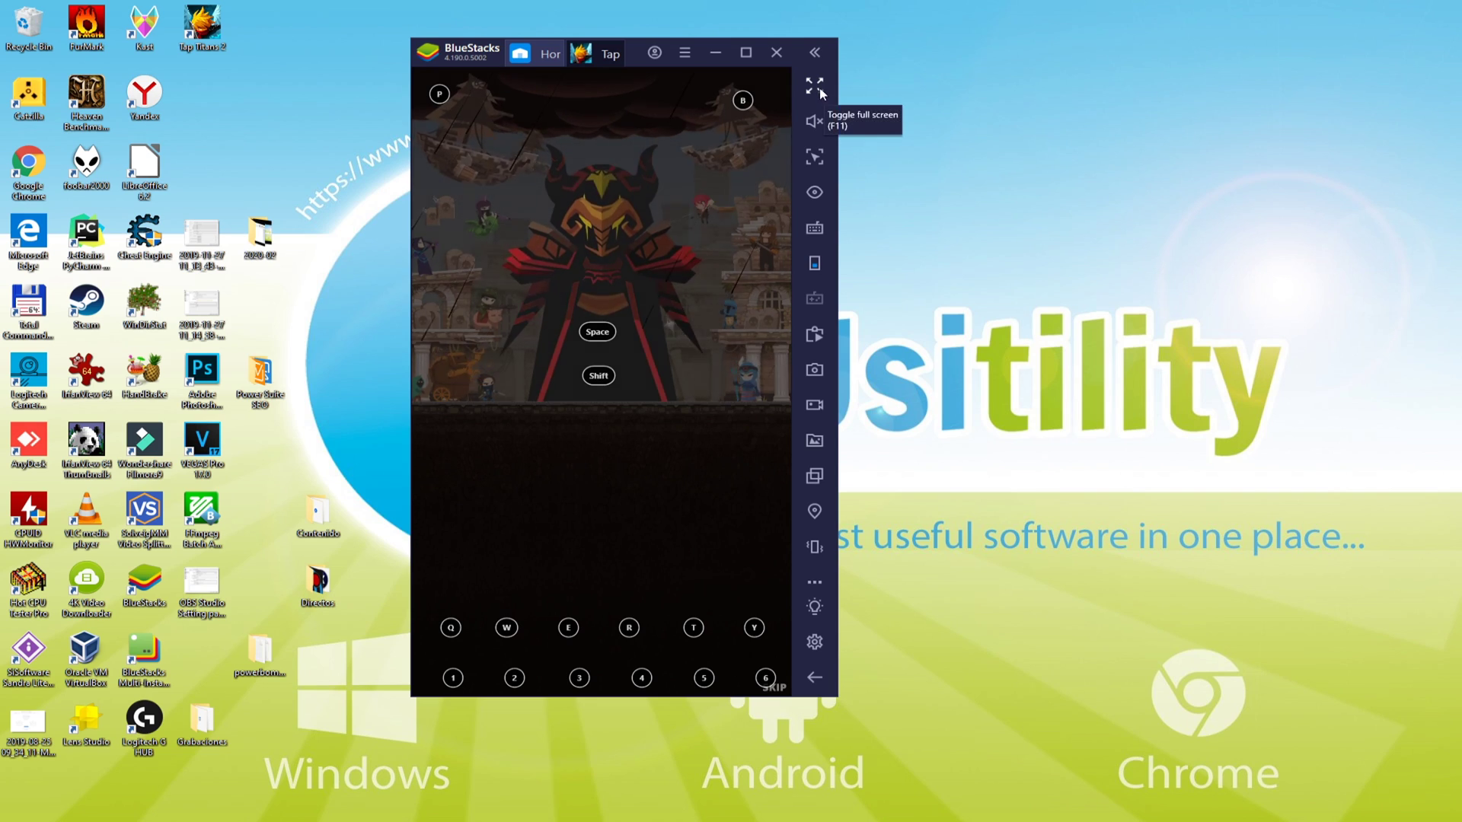
left_click(808, 112)
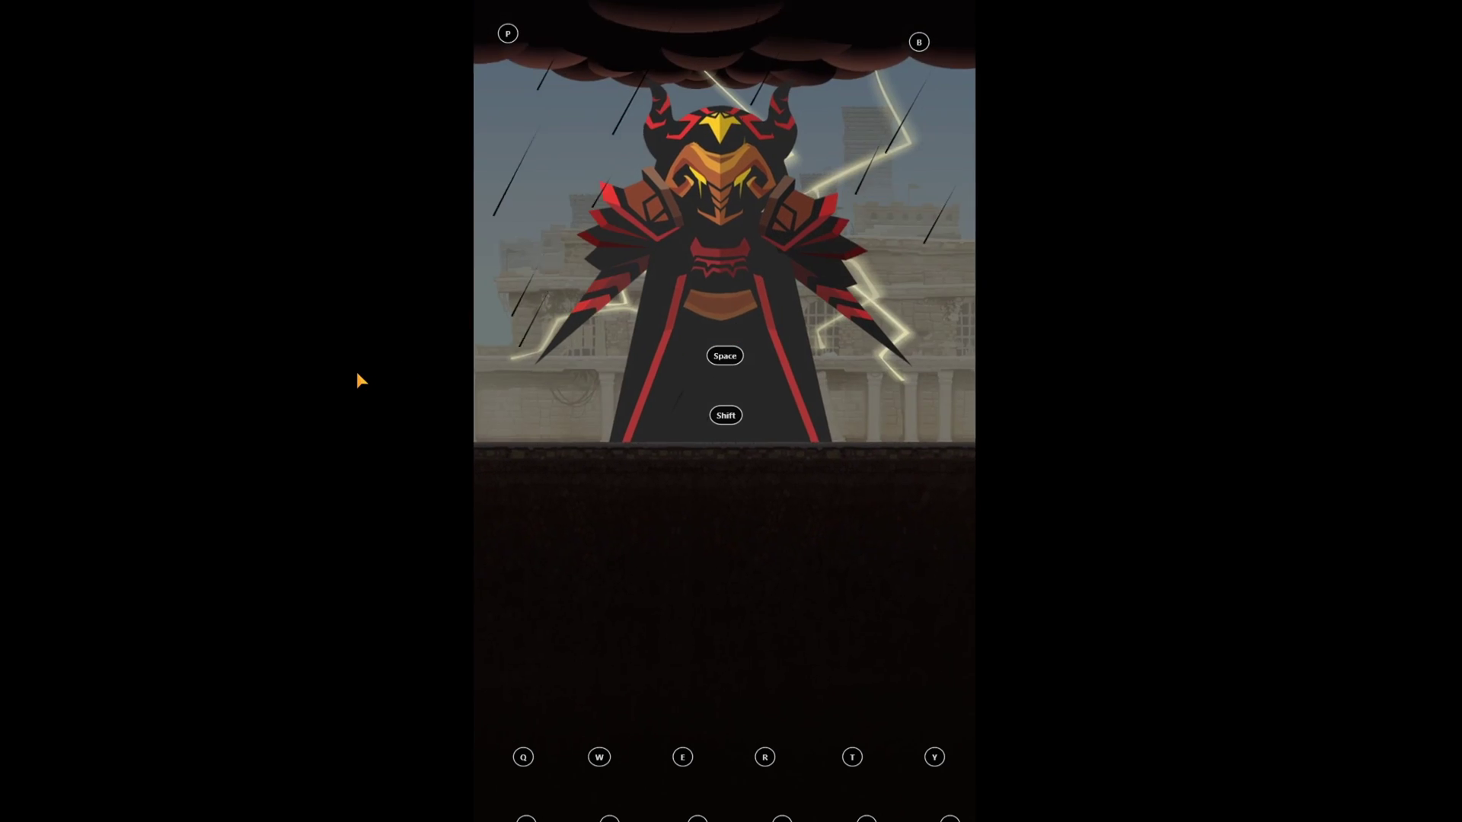
key("F11")
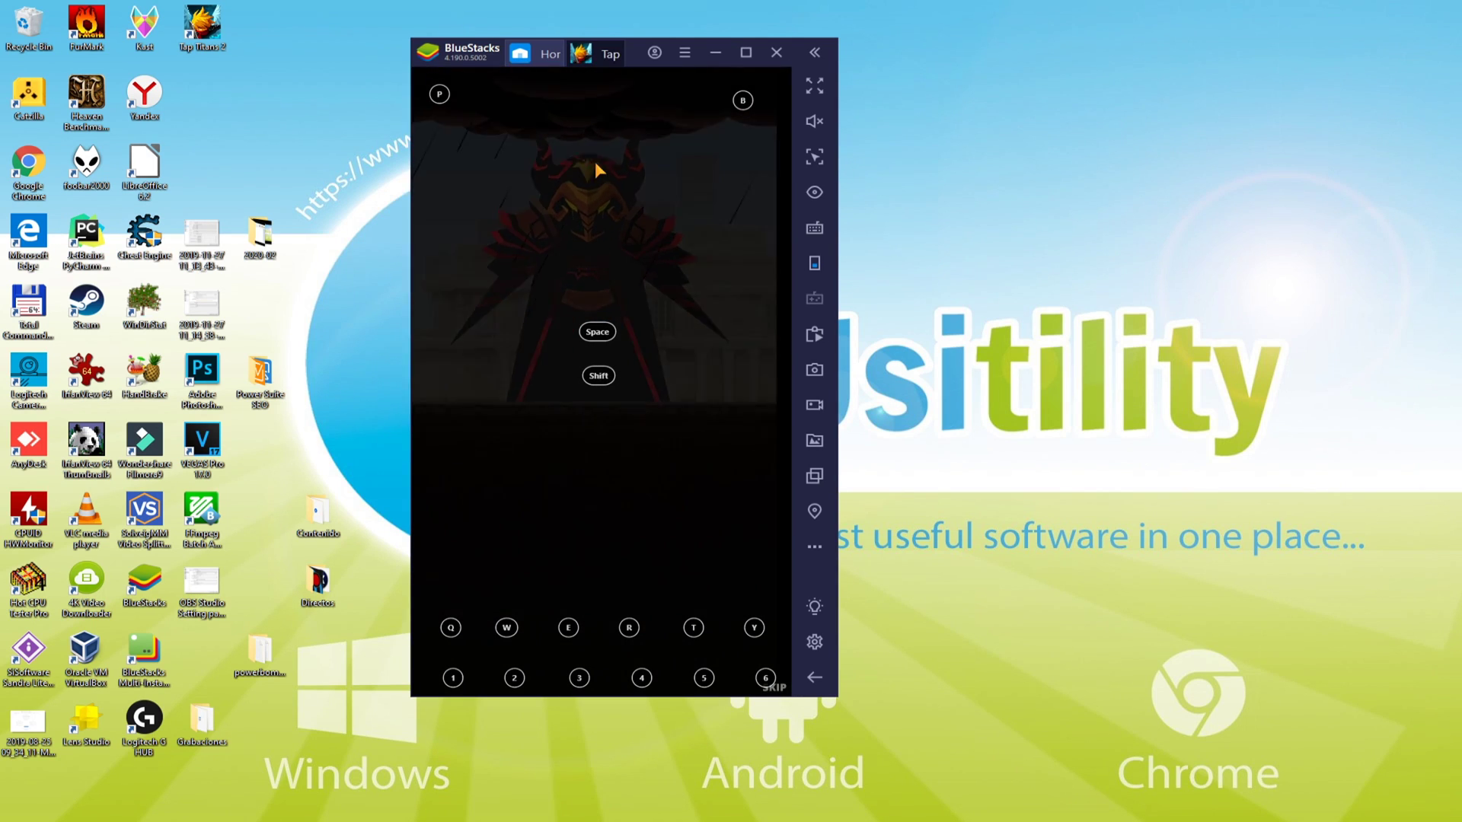
Step: Tap the Titan repeatedly to drain Frankie's HP
left_click(625, 196)
left_click(626, 196)
left_click(626, 196)
left_click(626, 196)
left_click(626, 196)
left_click(626, 196)
left_click(625, 197)
left_click(626, 196)
left_click(626, 196)
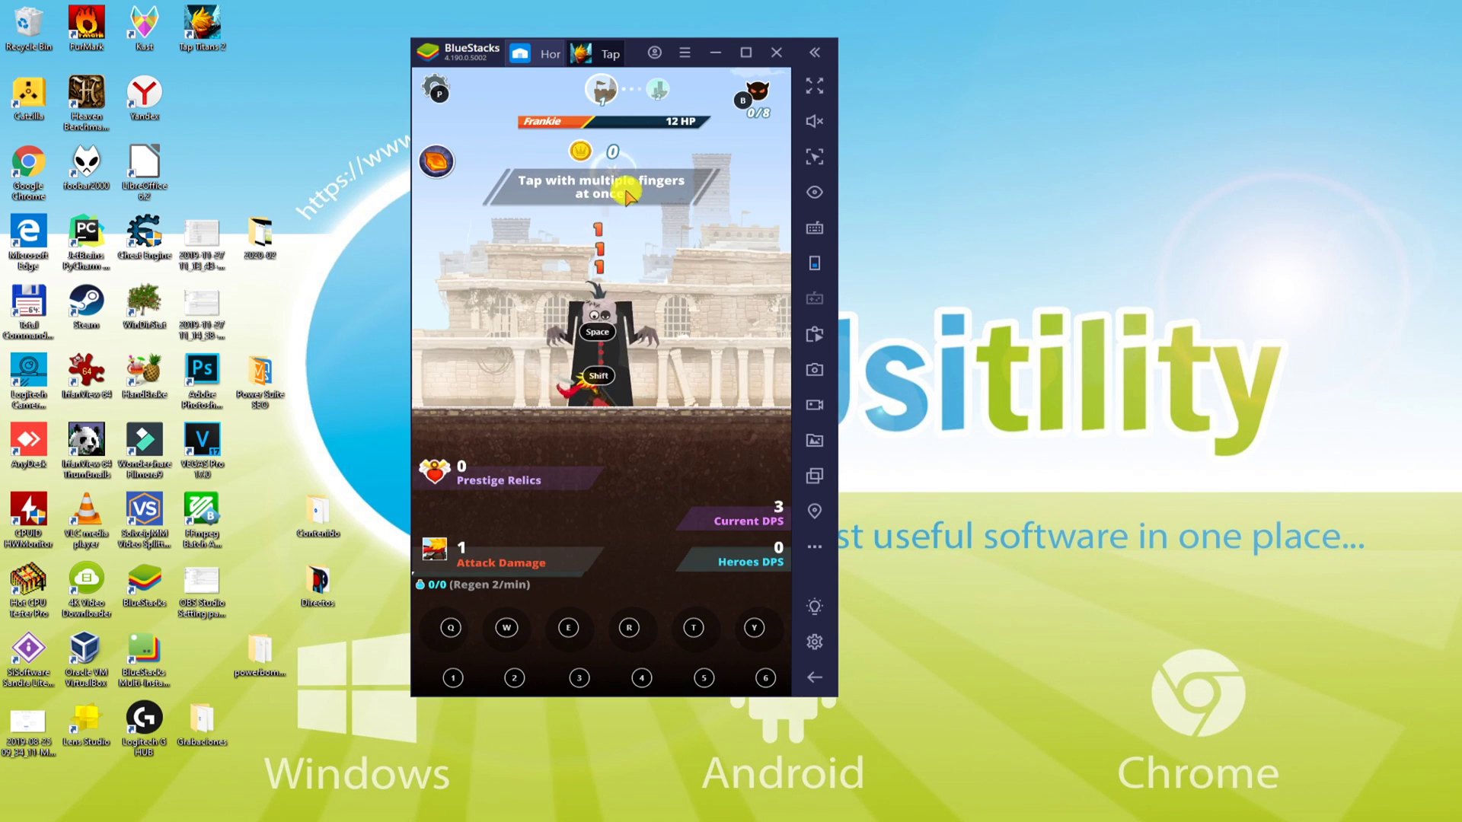
left_click(625, 196)
left_click(626, 197)
left_click(626, 196)
left_click(626, 197)
left_click(626, 197)
left_click(626, 197)
left_click(625, 196)
left_click(626, 196)
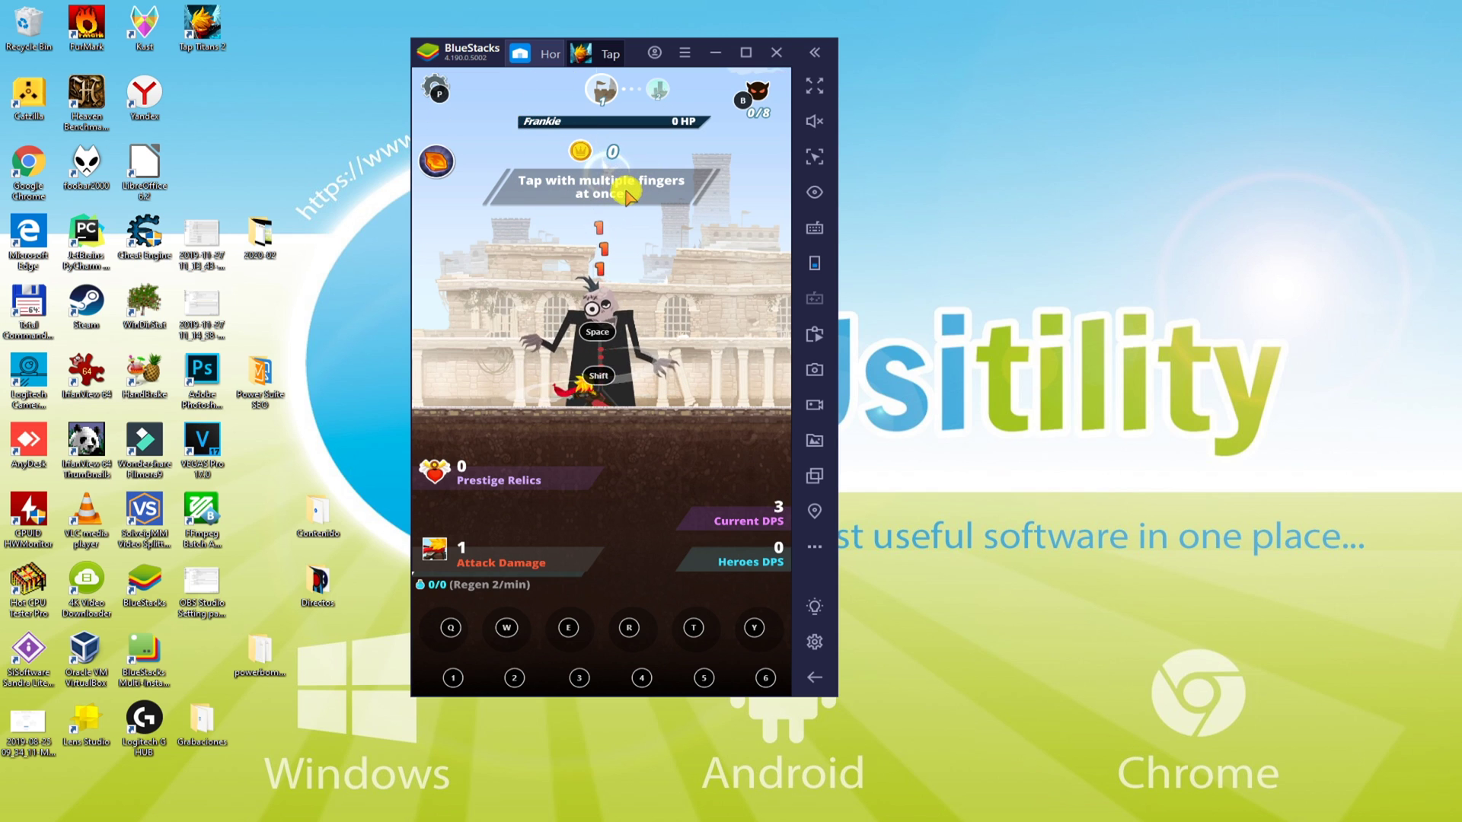
left_click(626, 196)
left_click(626, 196)
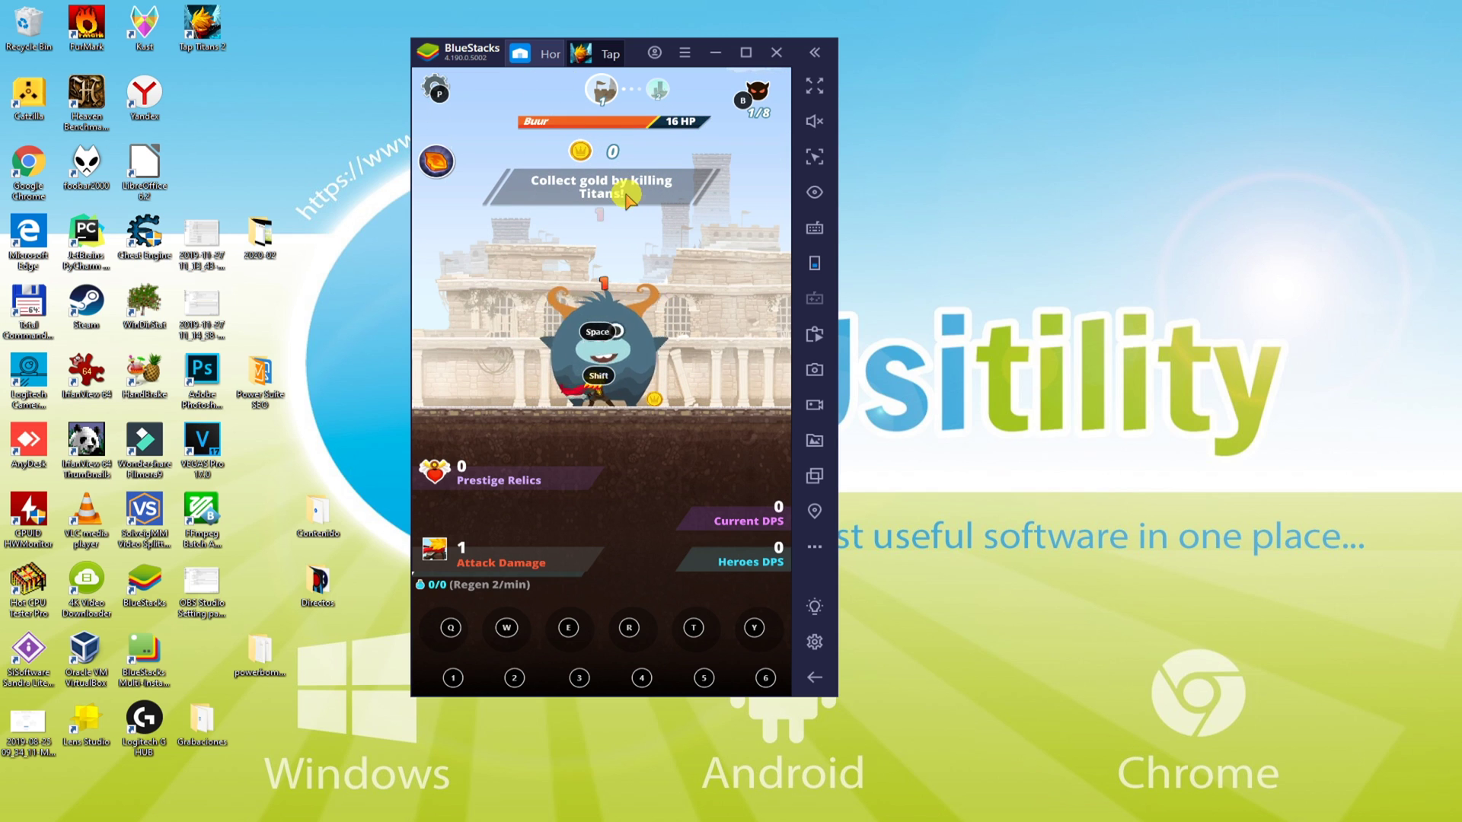
left_click(815, 677)
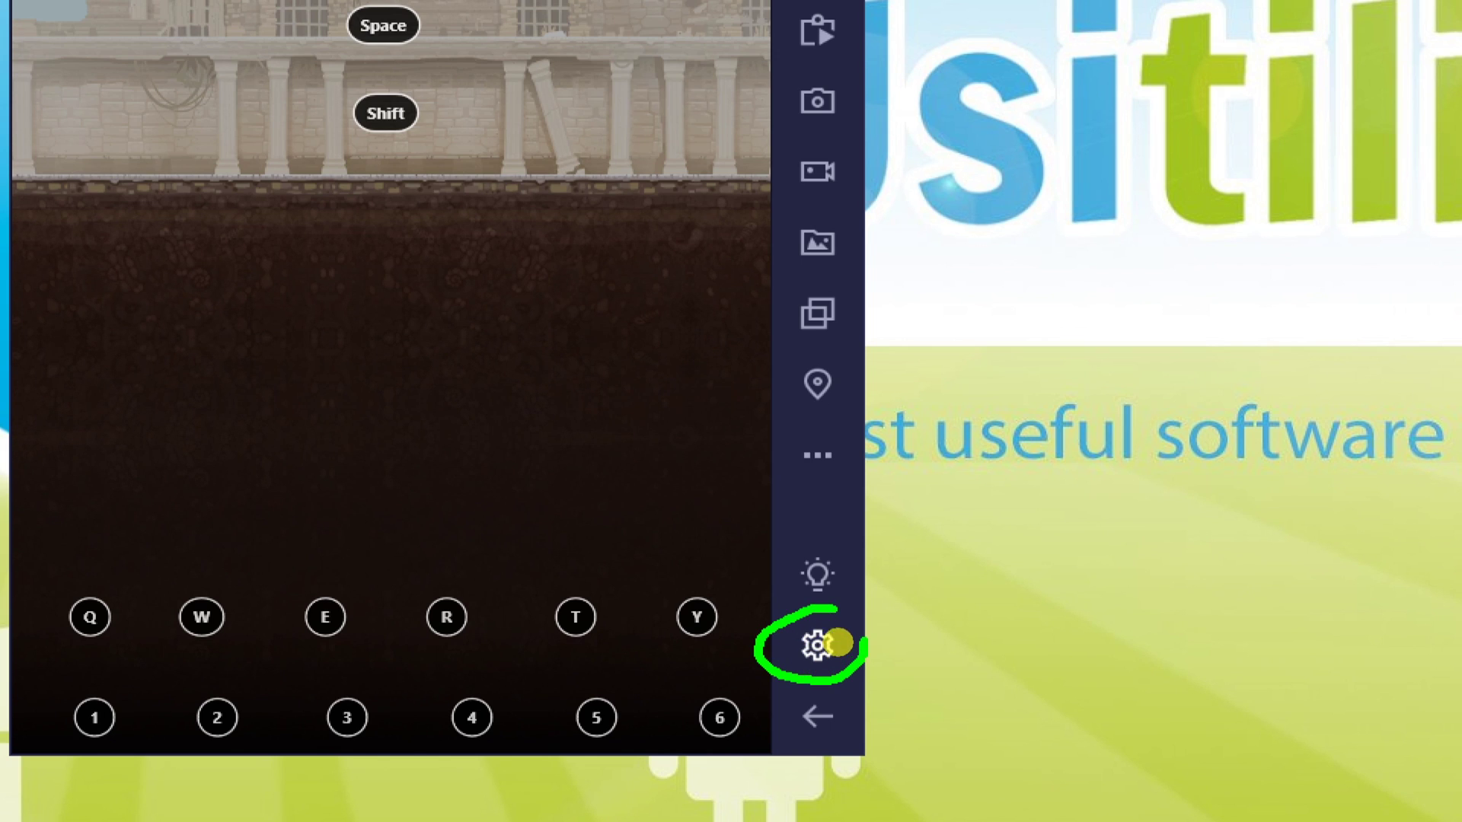
Step: Review BlueStacks Preferences and language list unchanged, then level Maya Muerta the Watcher to Lv 2
left_click(816, 641)
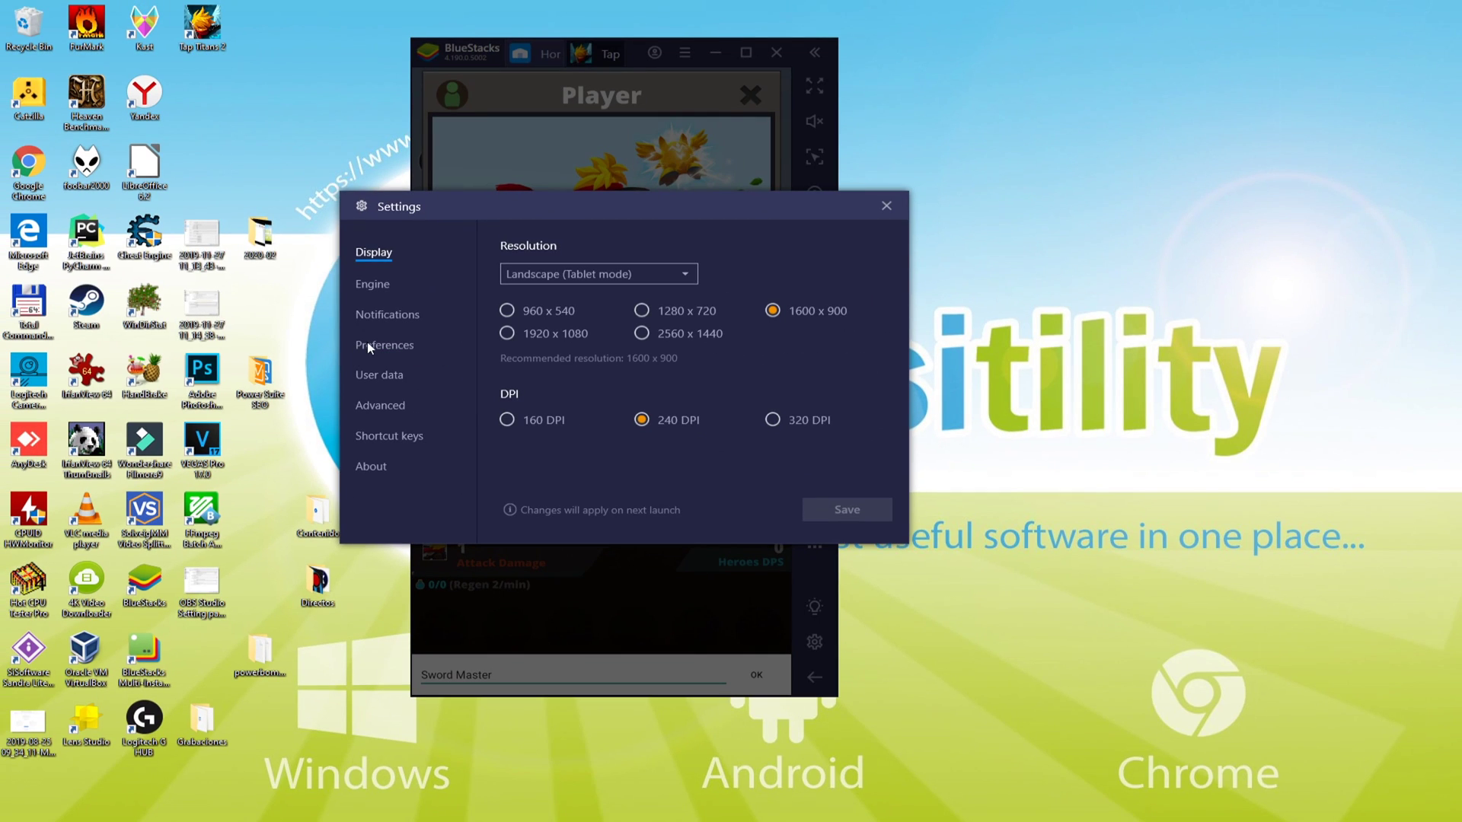
left_click(377, 330)
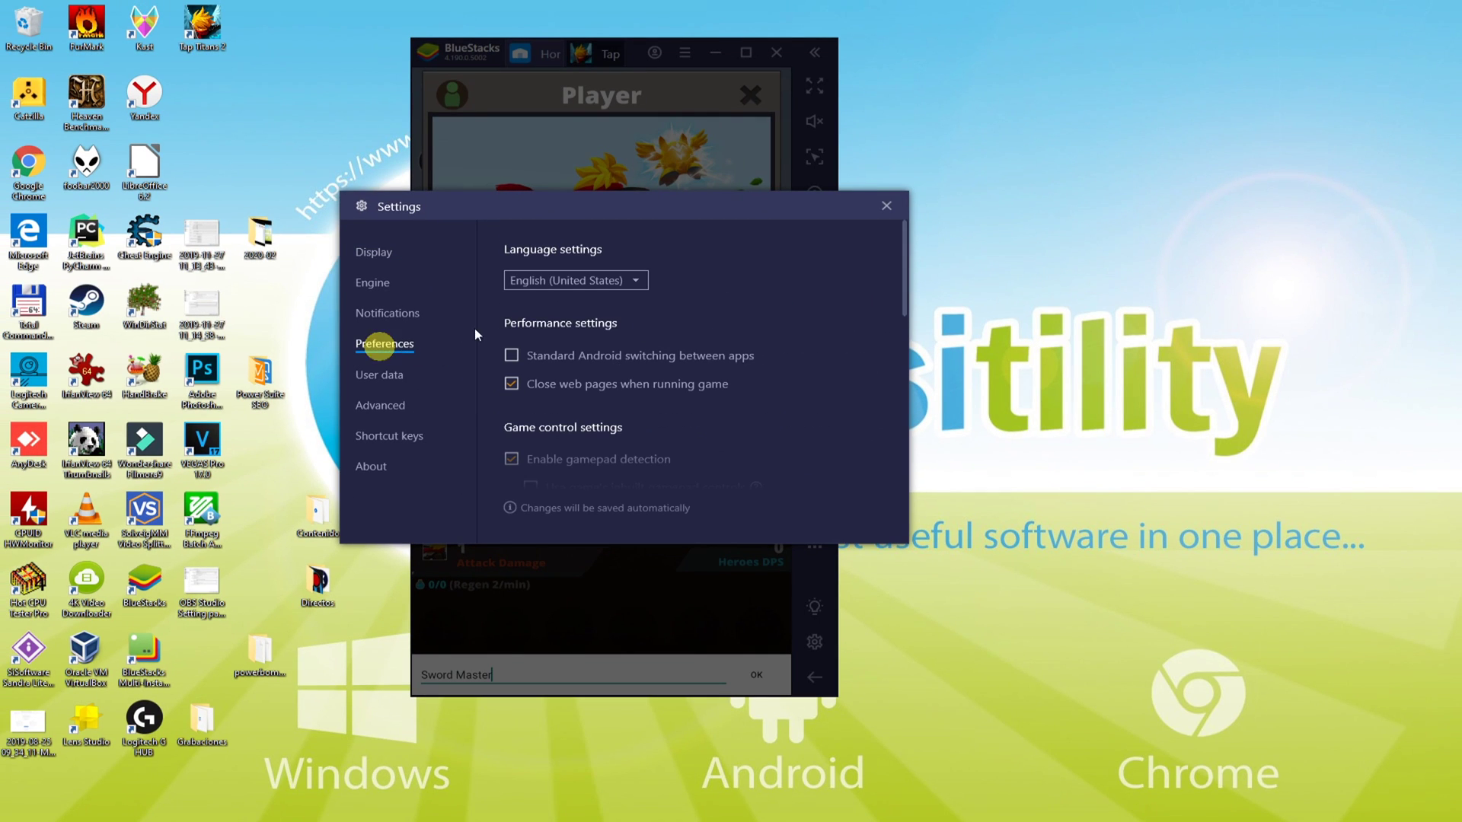
left_click(801, 217)
left_click(772, 316)
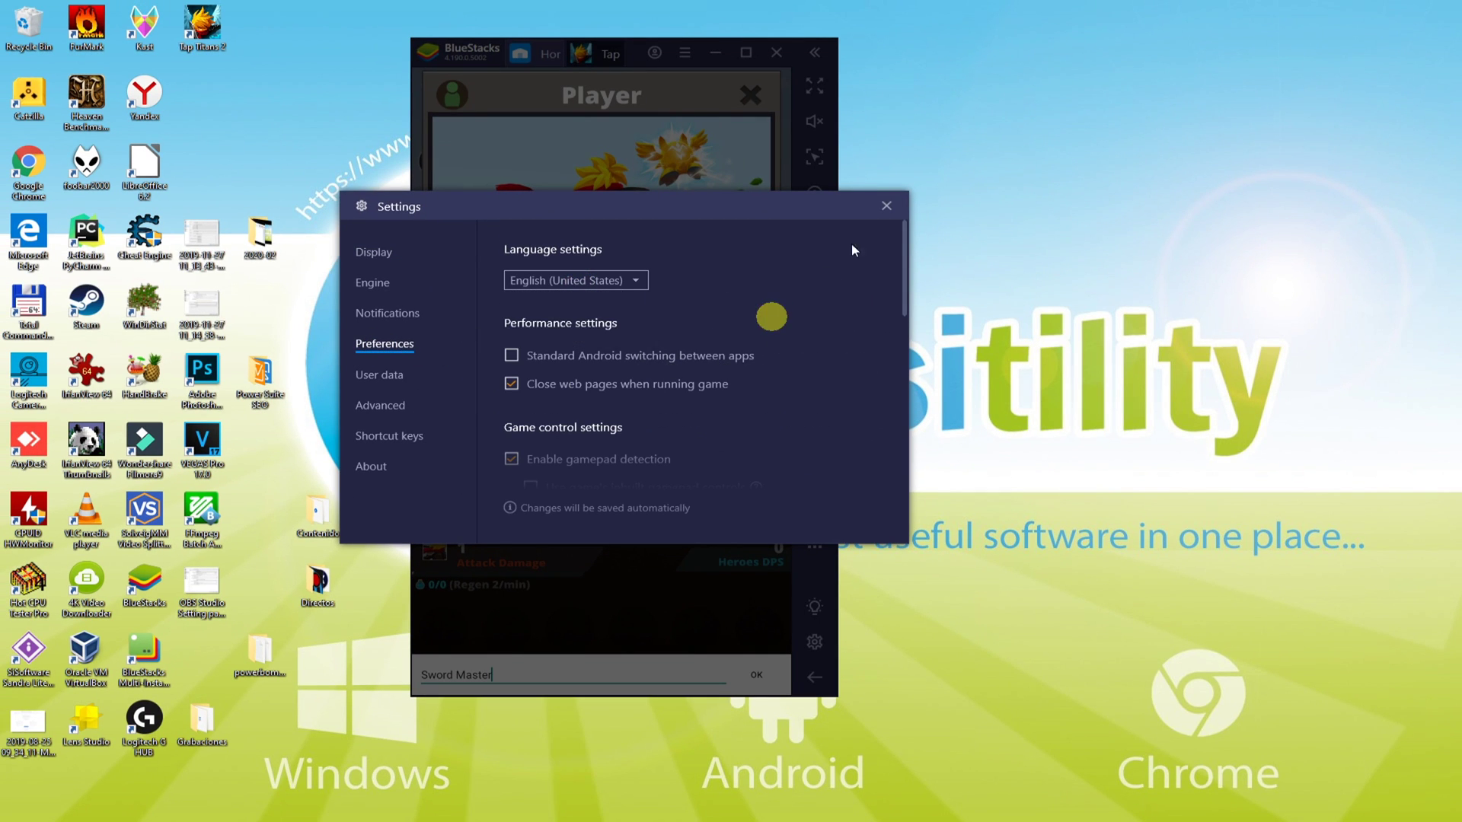
left_click(883, 209)
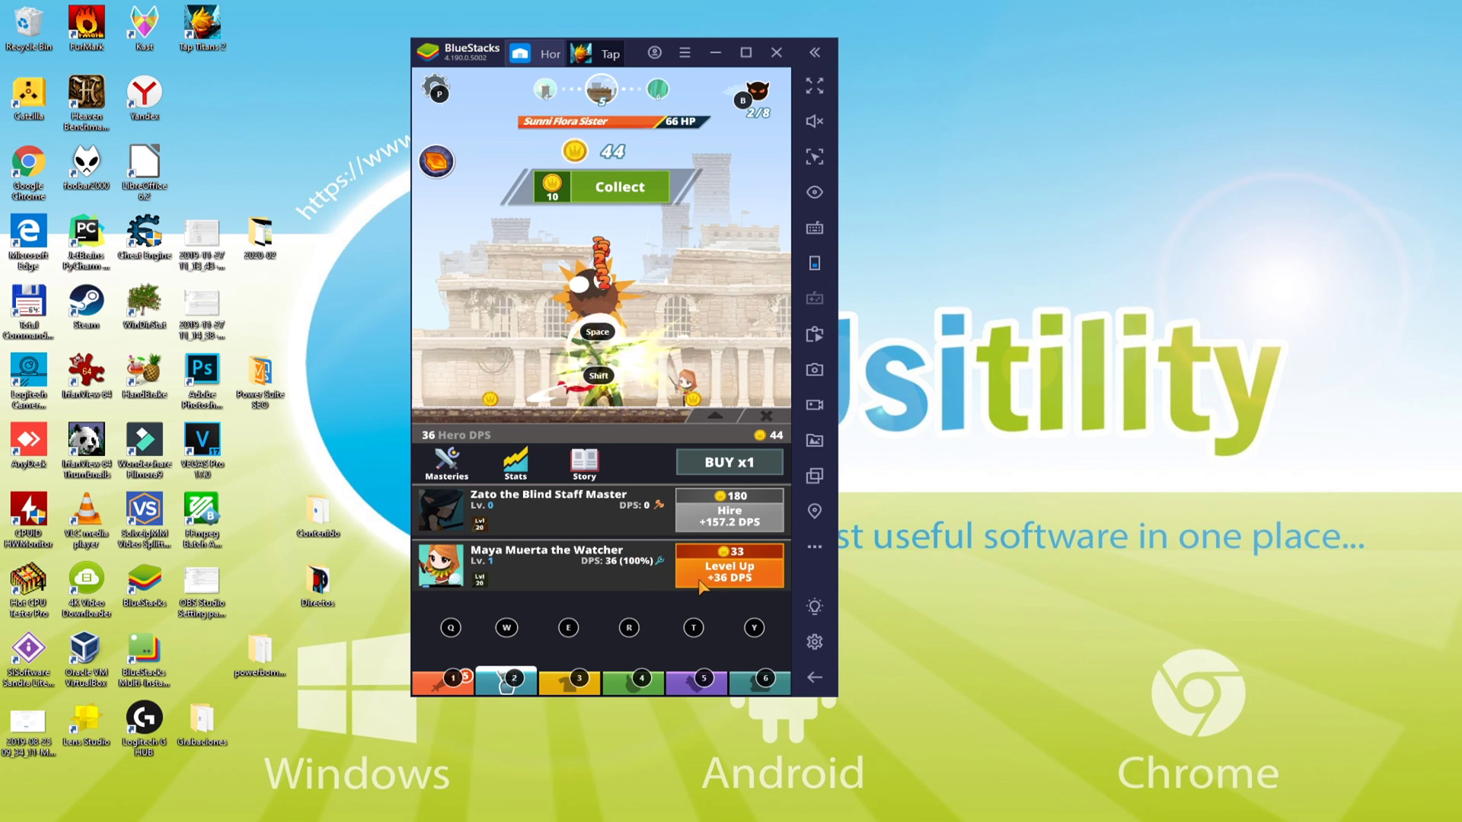
left_click(699, 578)
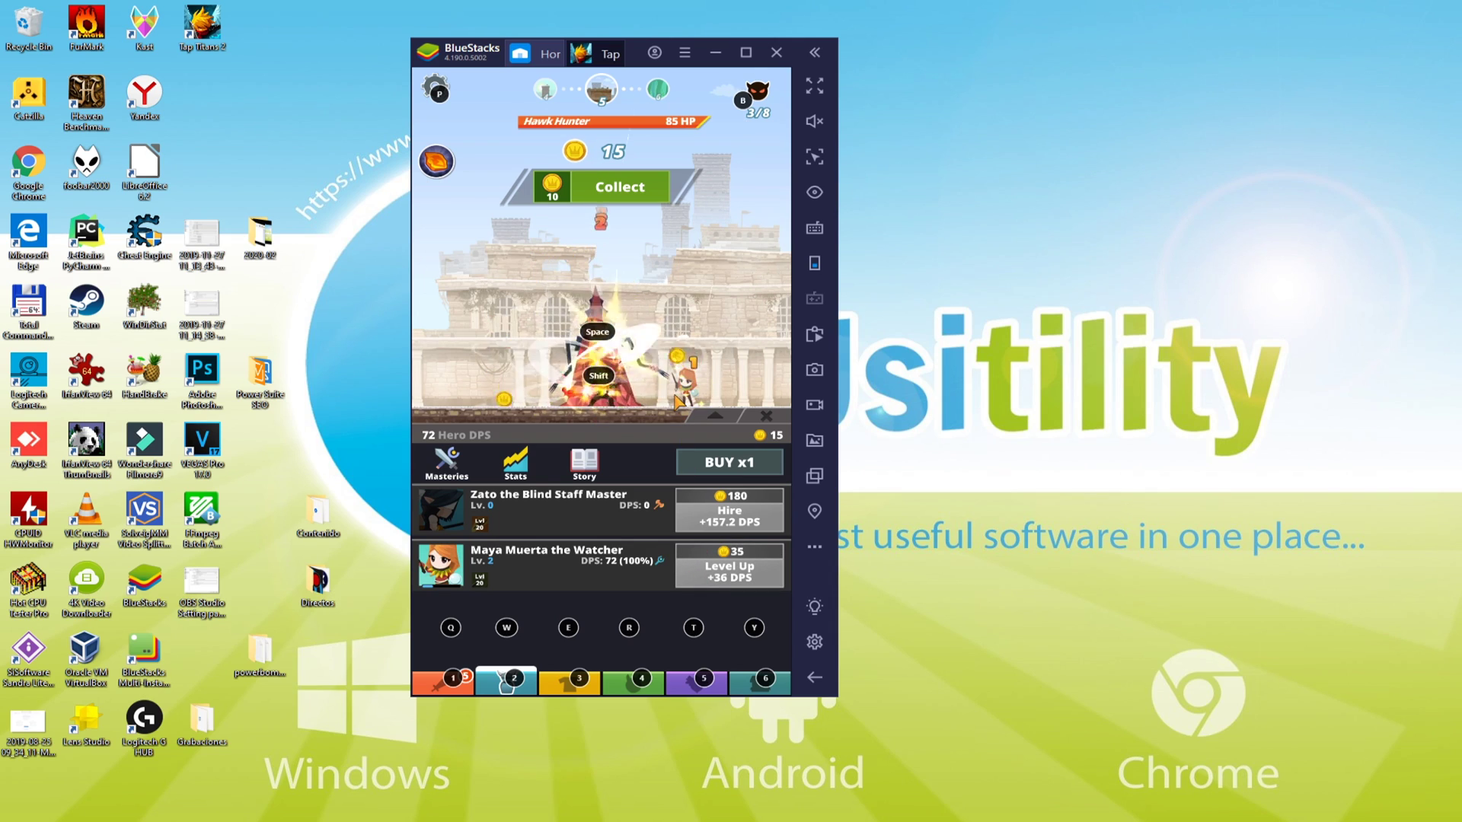